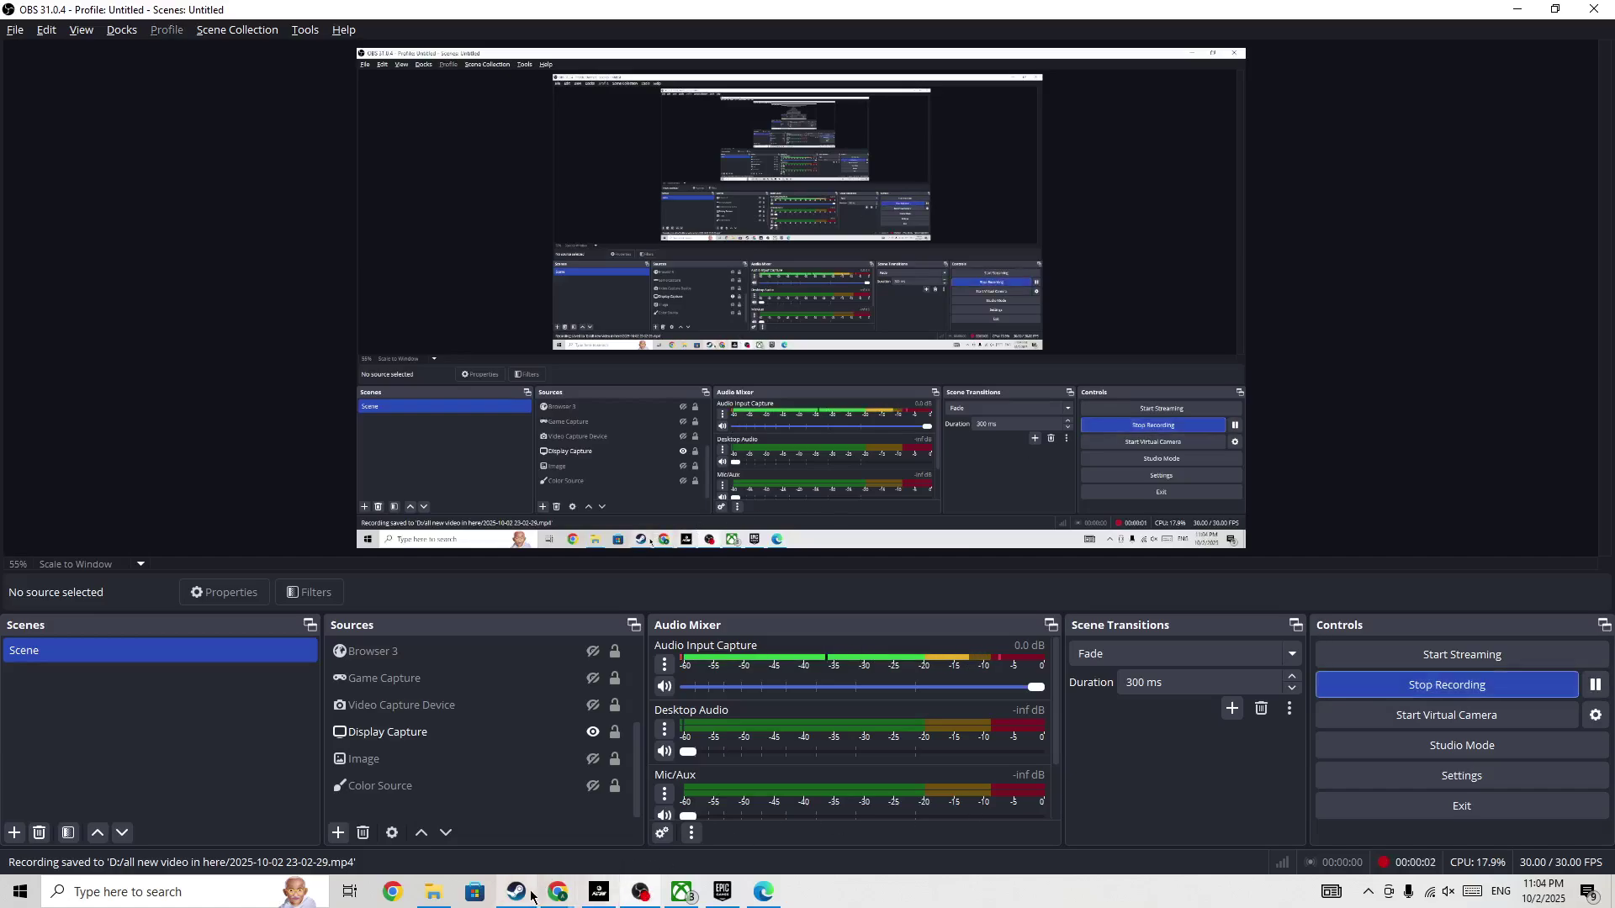
Bring Steam forward and scroll through the Black Ops 7 store page's editions and prices.
{"action": "left_click", "coordinate": [531, 895]}
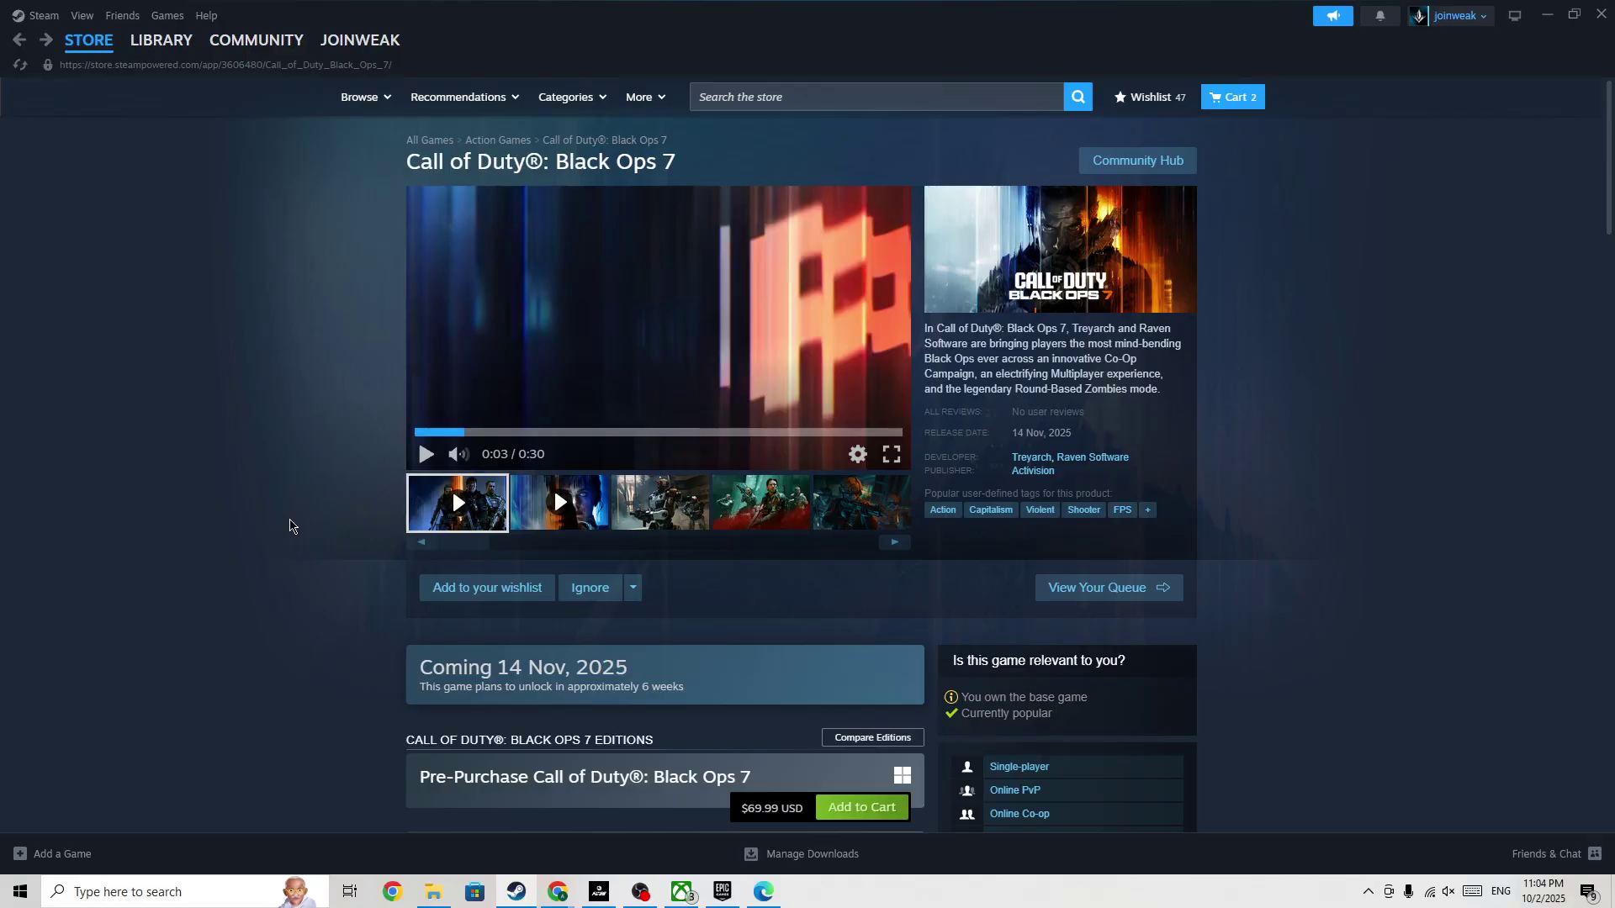
{"action": "scroll", "coordinate": [289, 526], "scroll_direction": "down", "scroll_amount": 3}
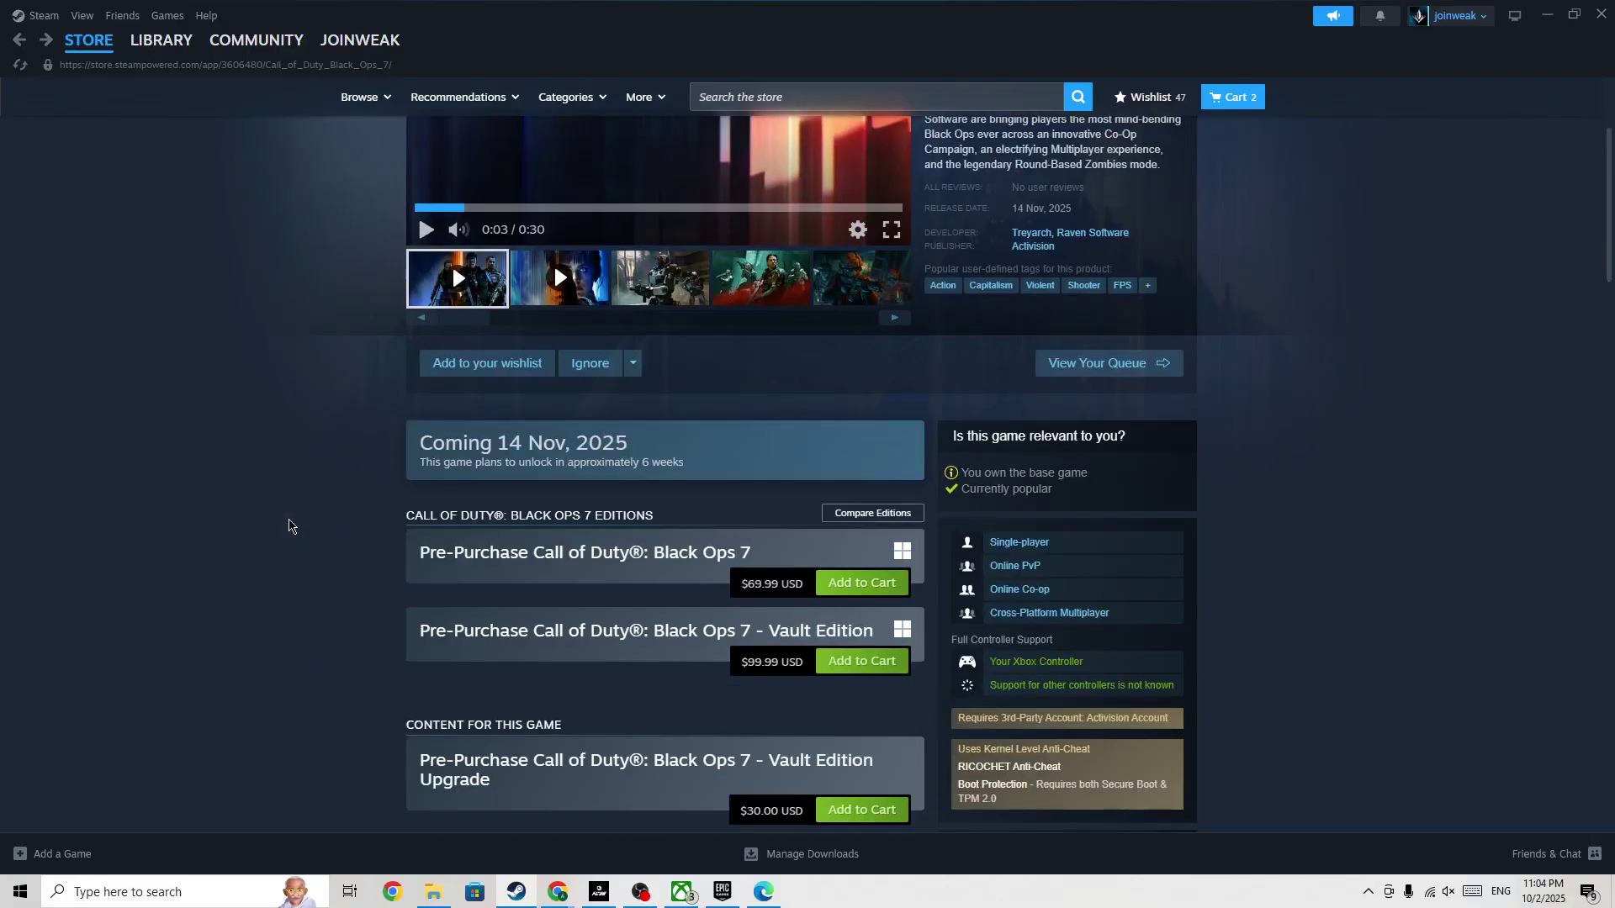
{"action": "scroll", "coordinate": [290, 526], "scroll_direction": "down", "scroll_amount": 3}
{"action": "scroll", "coordinate": [290, 526], "scroll_direction": "down", "scroll_amount": 5}
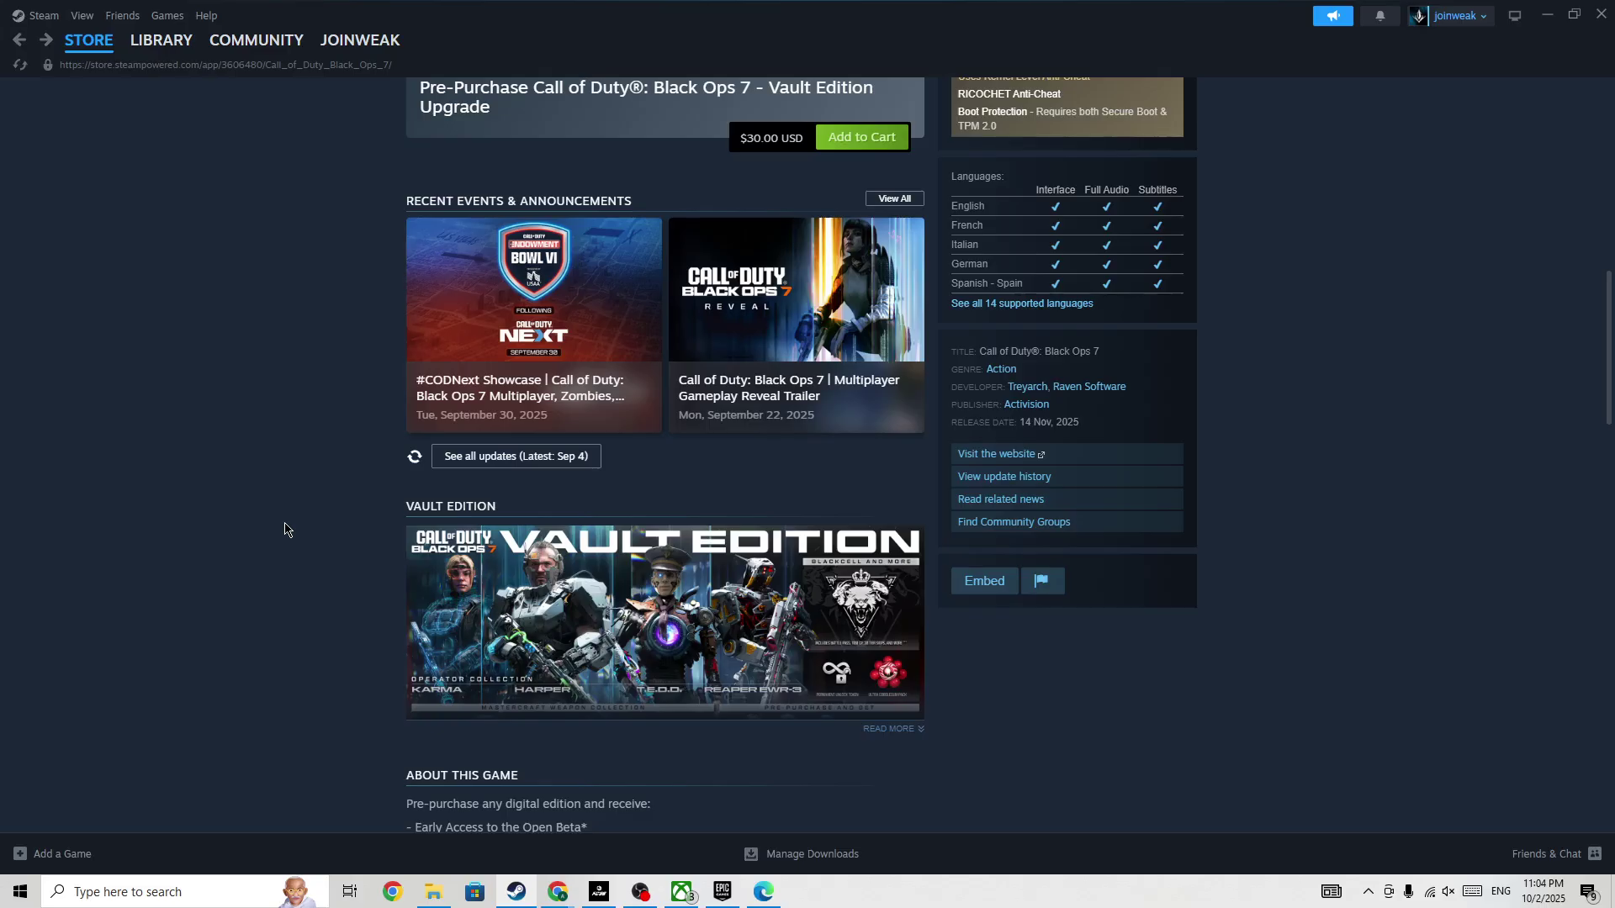
{"action": "scroll", "coordinate": [286, 530], "scroll_direction": "up", "scroll_amount": 3}
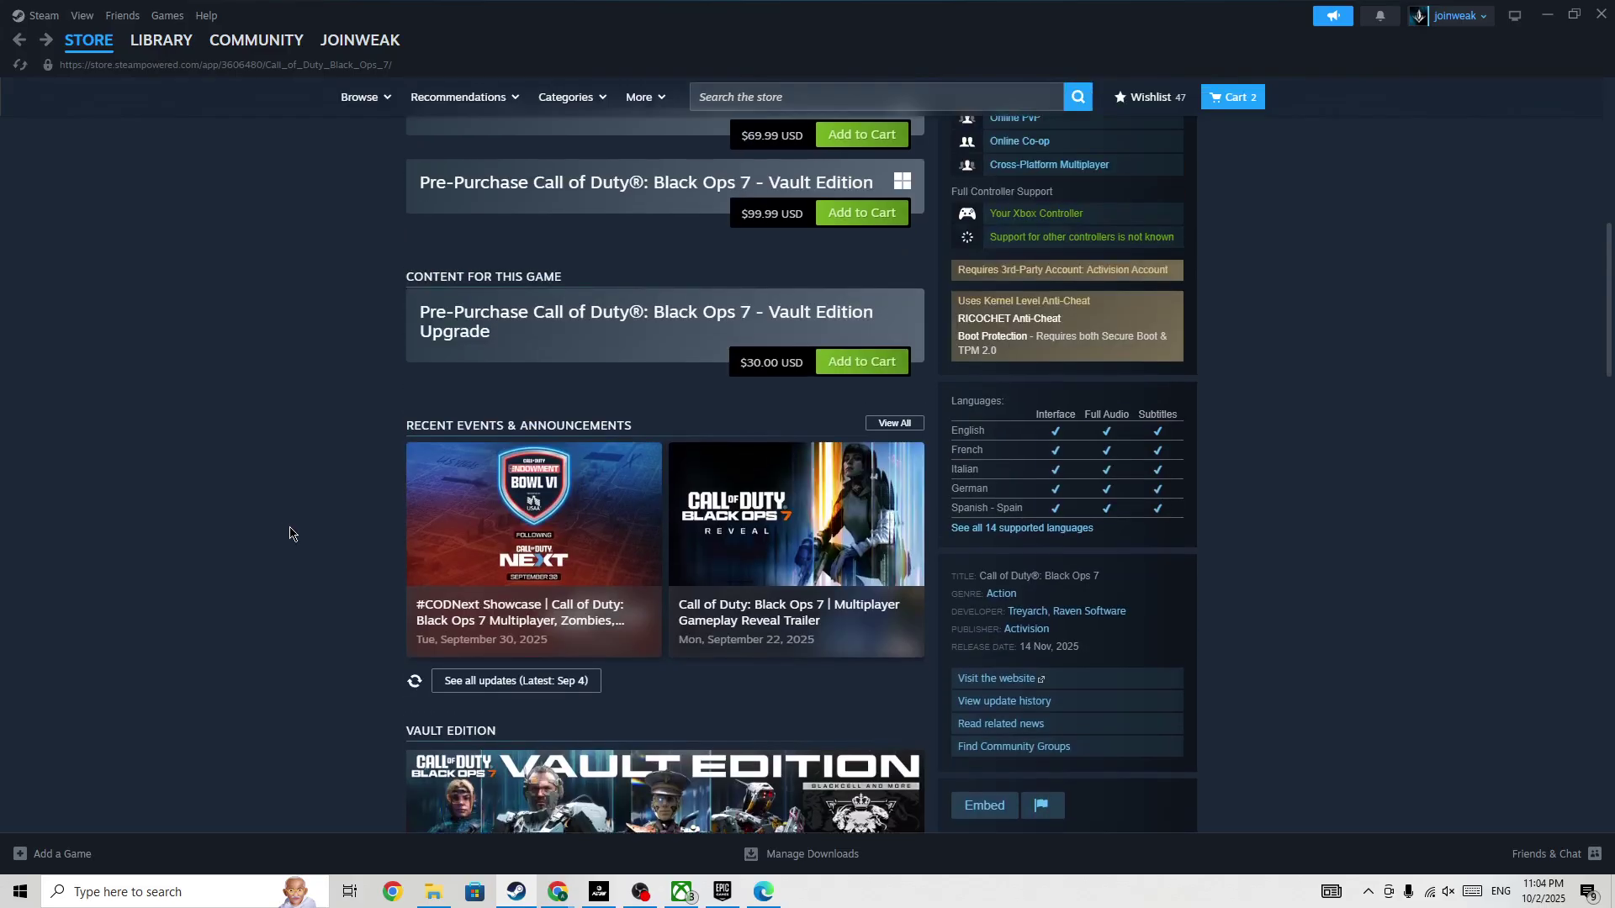
{"action": "scroll", "coordinate": [289, 533], "scroll_direction": "up", "scroll_amount": 3}
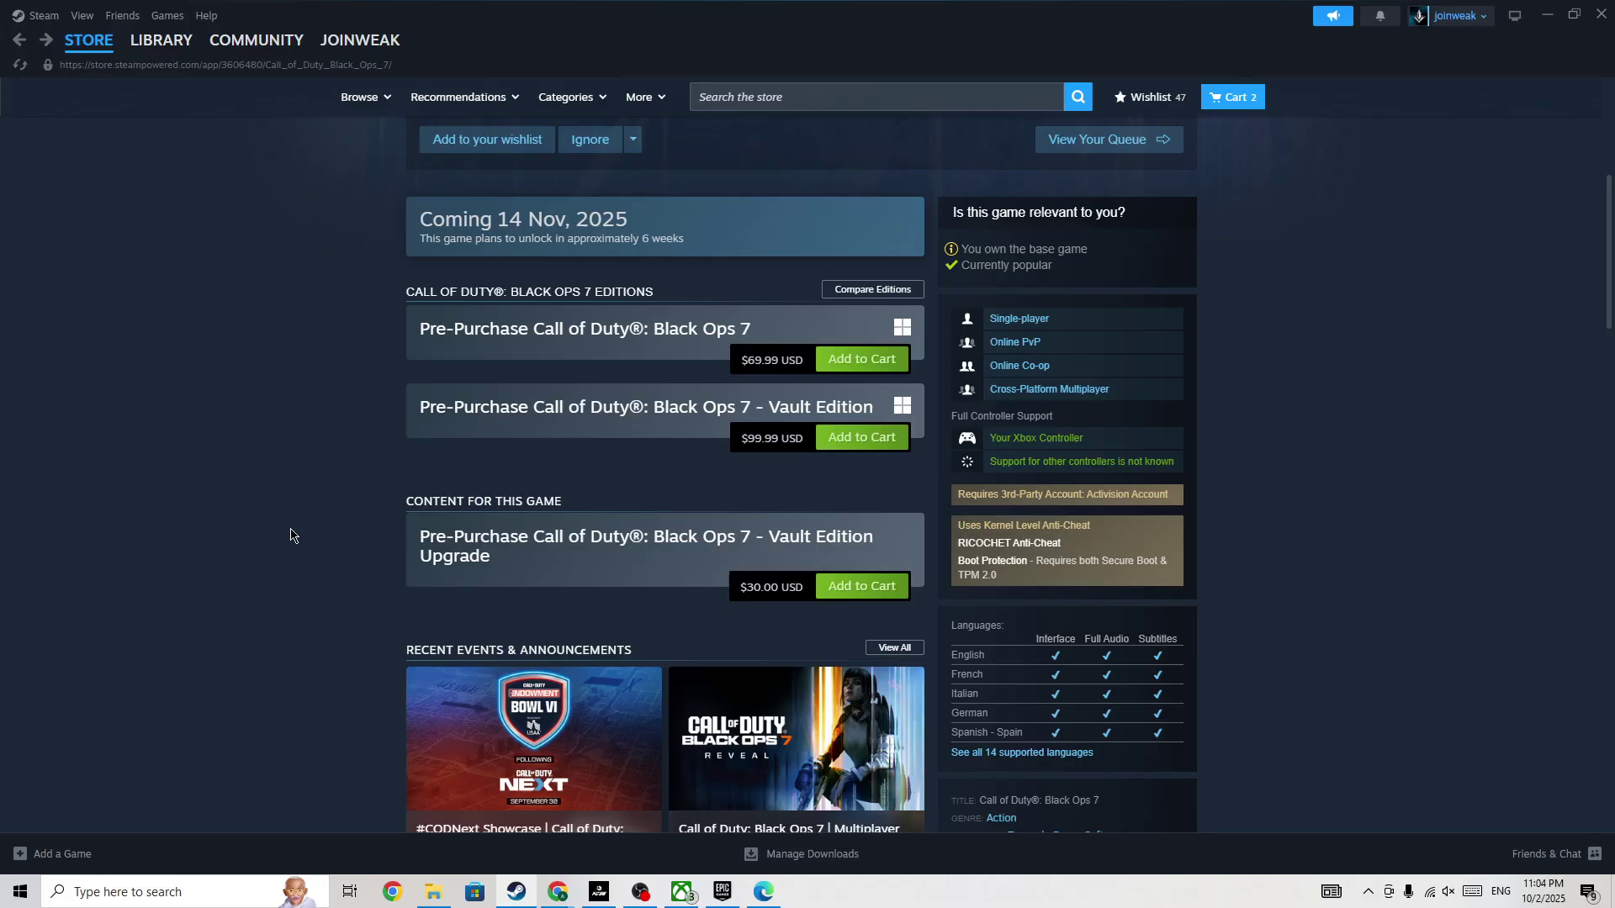
{"action": "mouse_move", "coordinate": [160, 39]}
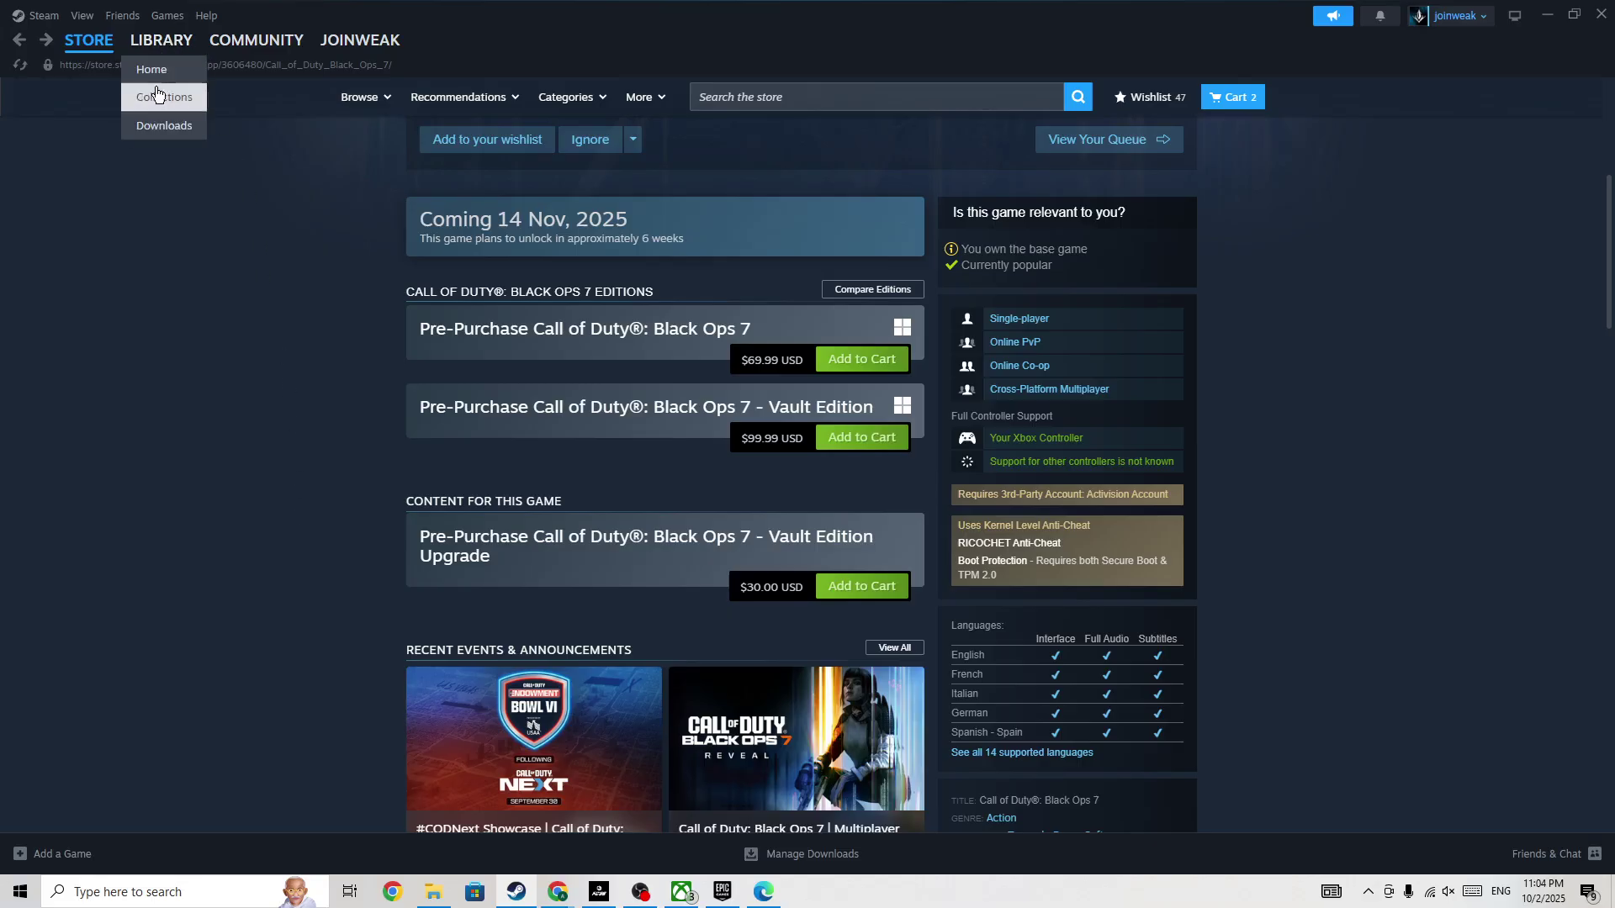
Open Call of Duty's Properties from the Steam library, then close them.
{"action": "left_click", "coordinate": [158, 96]}
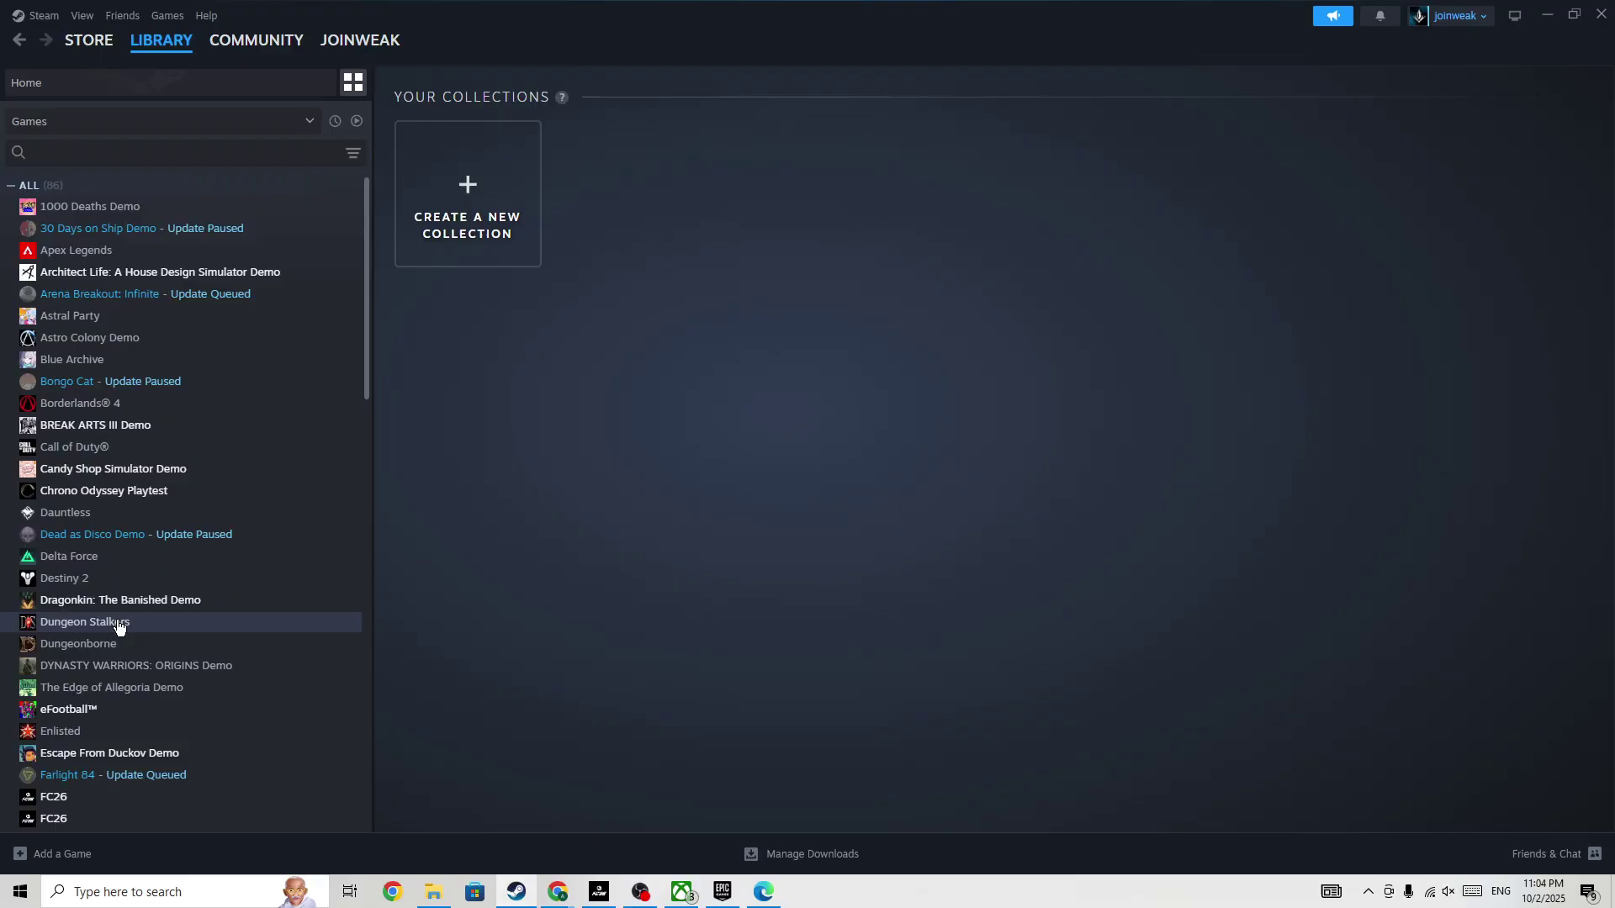
{"action": "scroll", "coordinate": [139, 655], "scroll_direction": "down", "scroll_amount": 3}
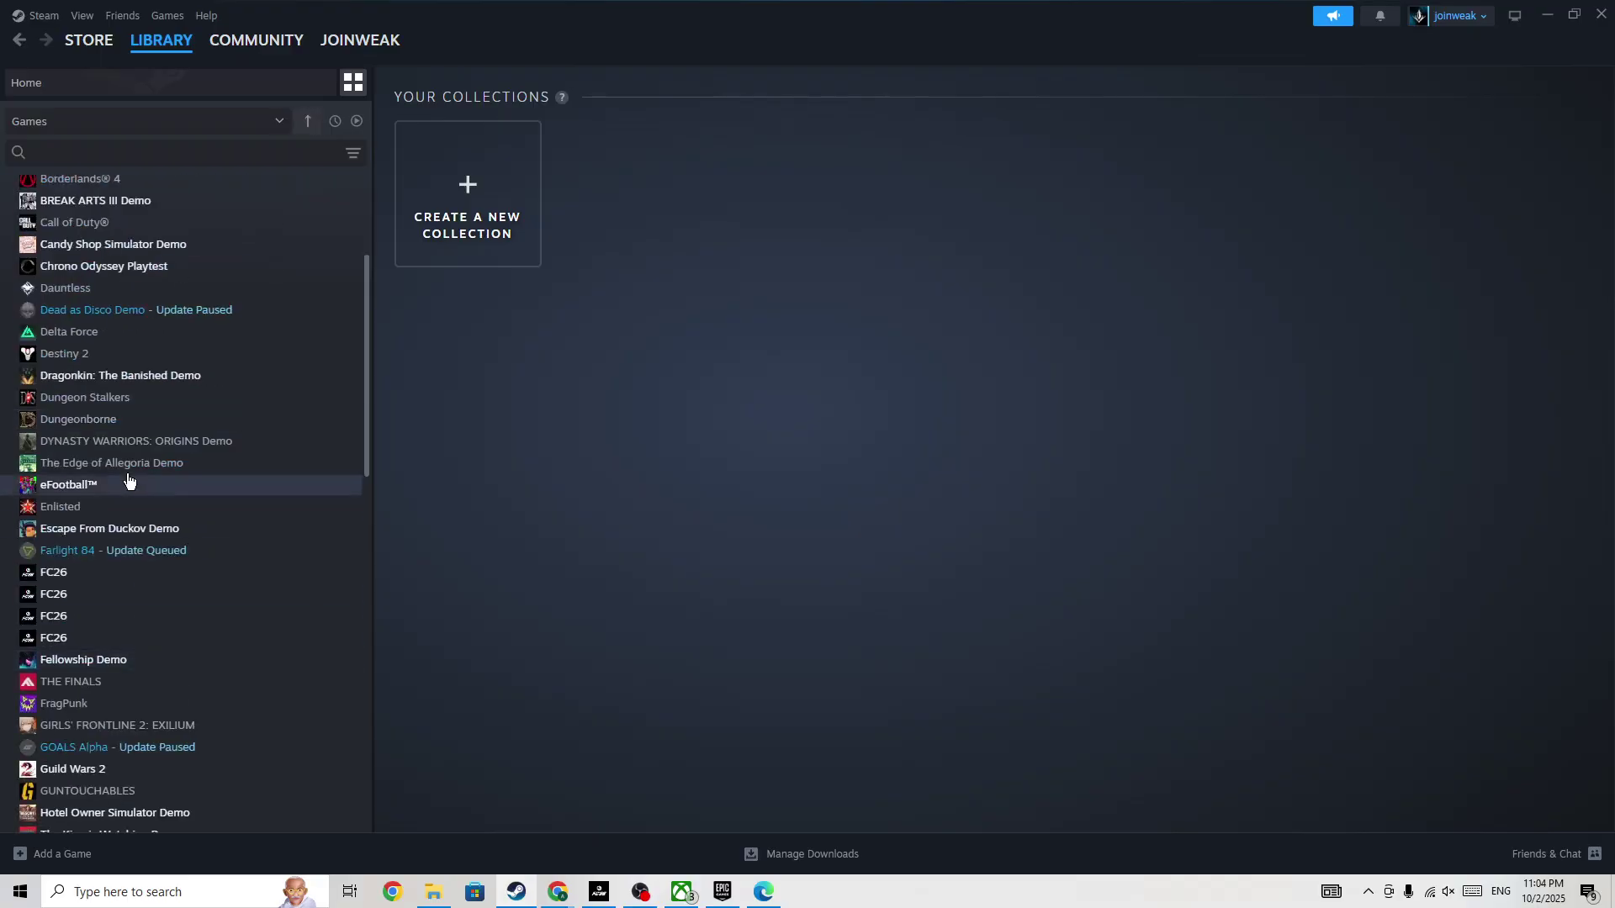
{"action": "right_click", "coordinate": [103, 244]}
{"action": "left_click", "coordinate": [142, 361]}
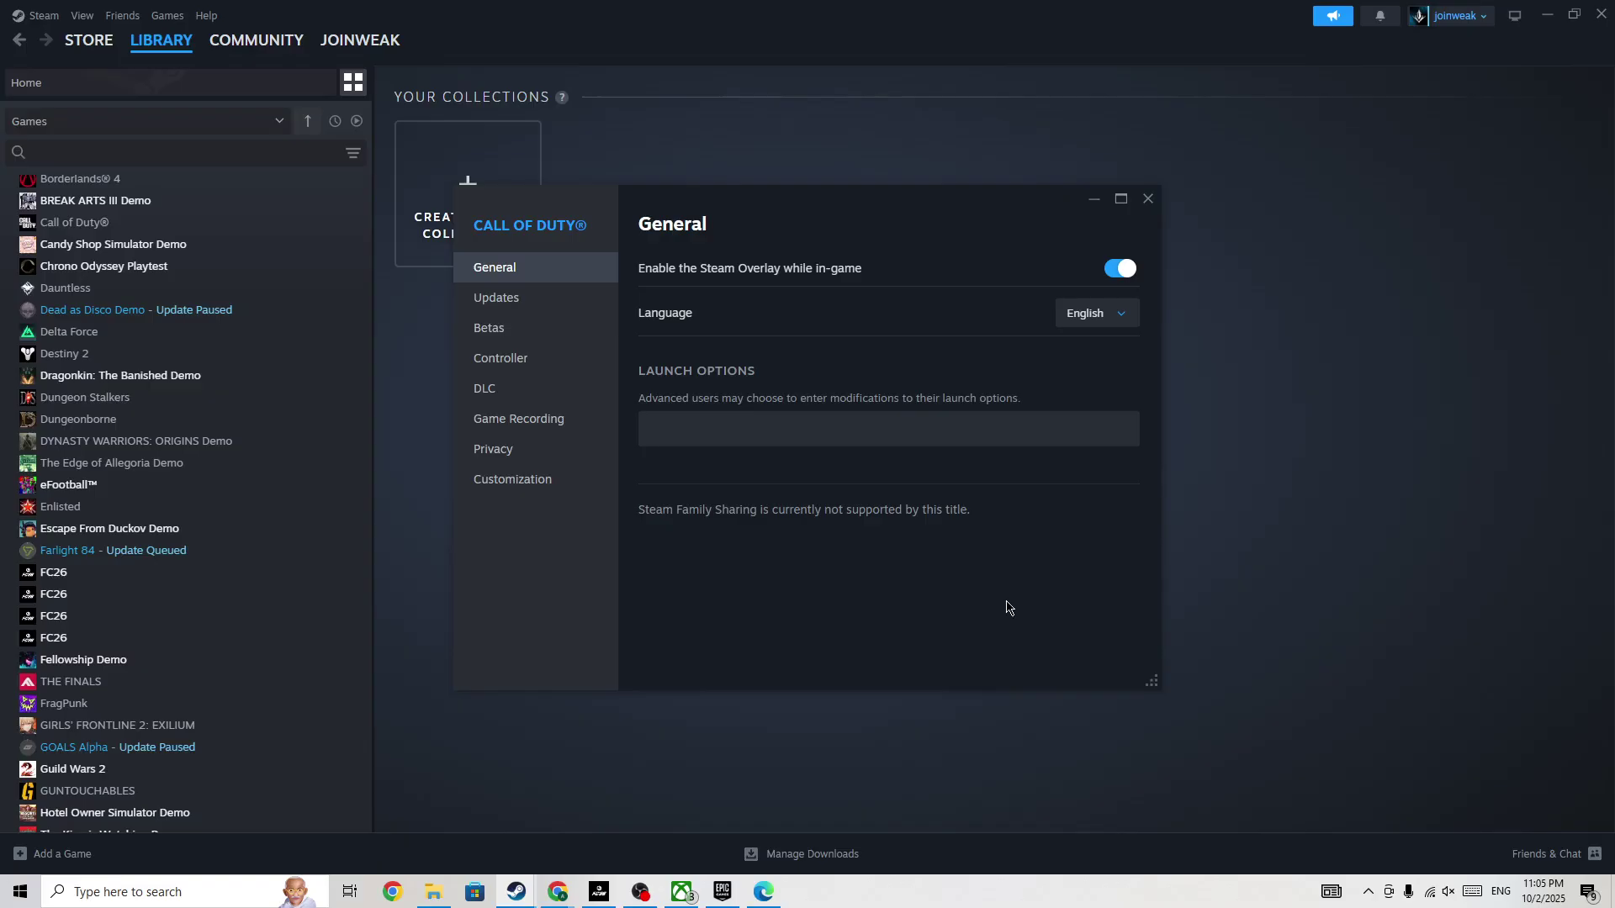
{"action": "left_click", "coordinate": [1148, 198]}
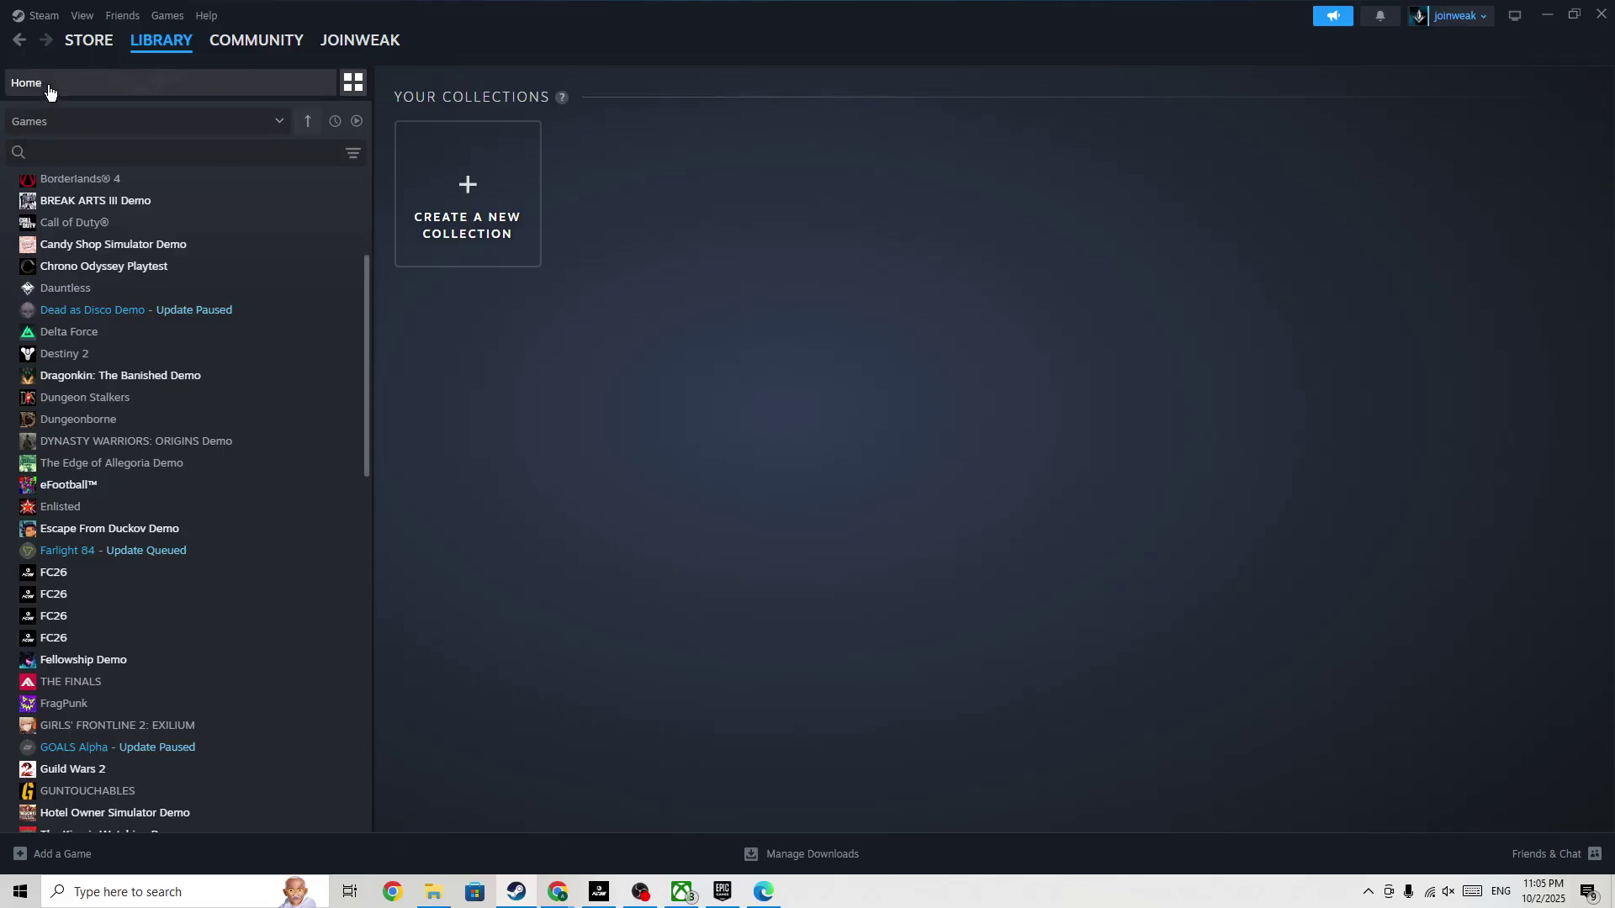
Return to the Black Ops 7 store page and view the available Wi-Fi networks.
{"action": "left_click", "coordinate": [18, 40]}
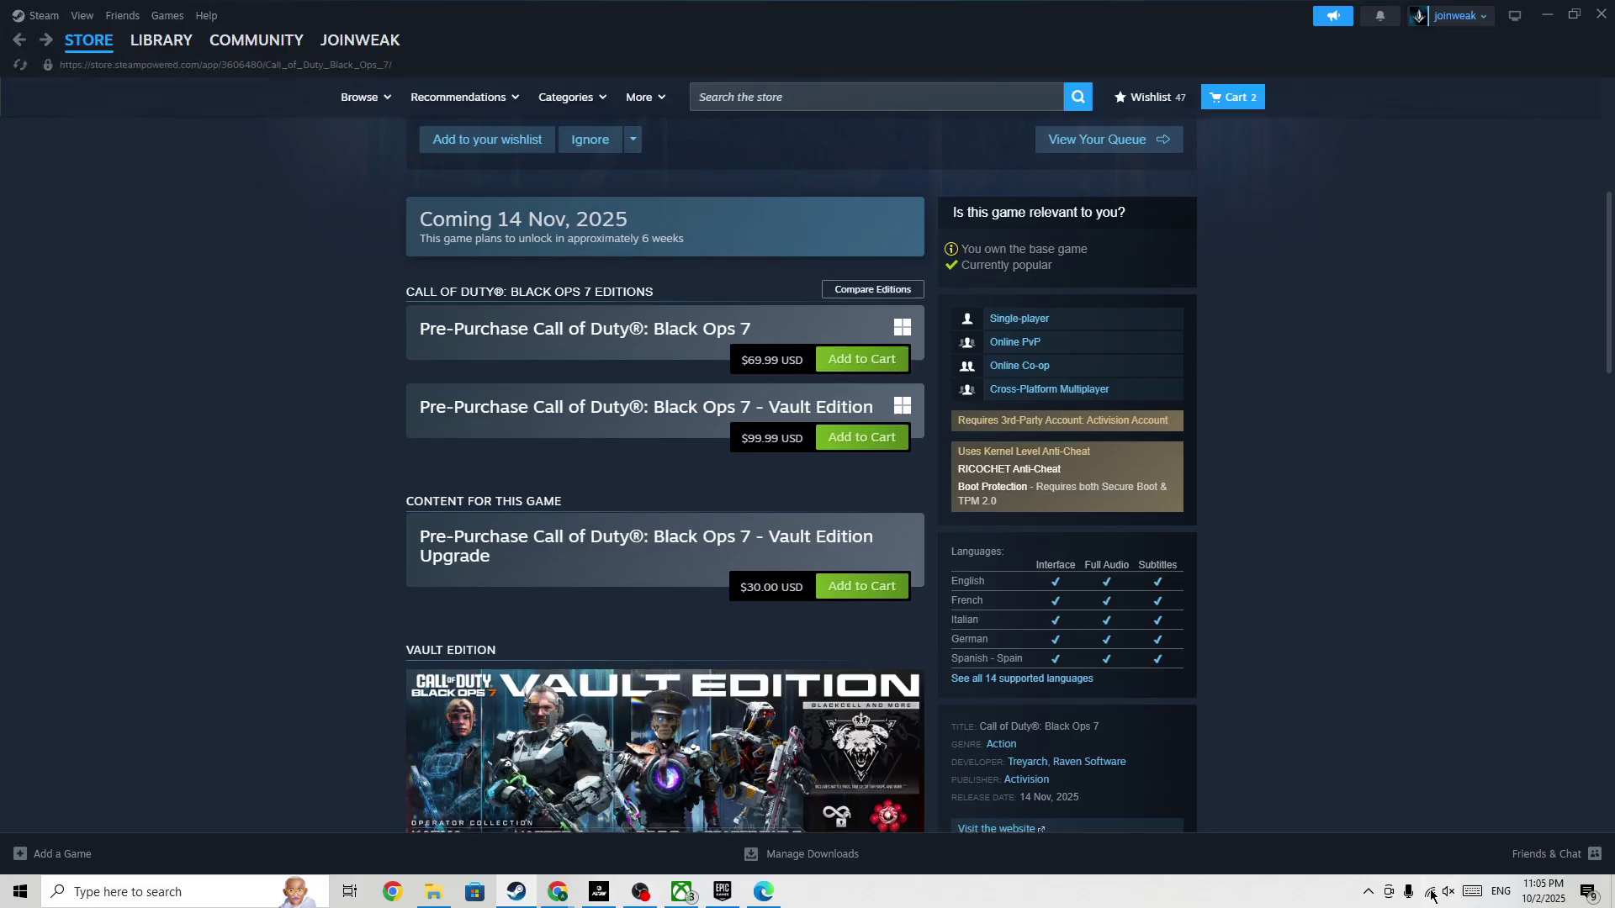
{"action": "left_click", "coordinate": [1430, 894]}
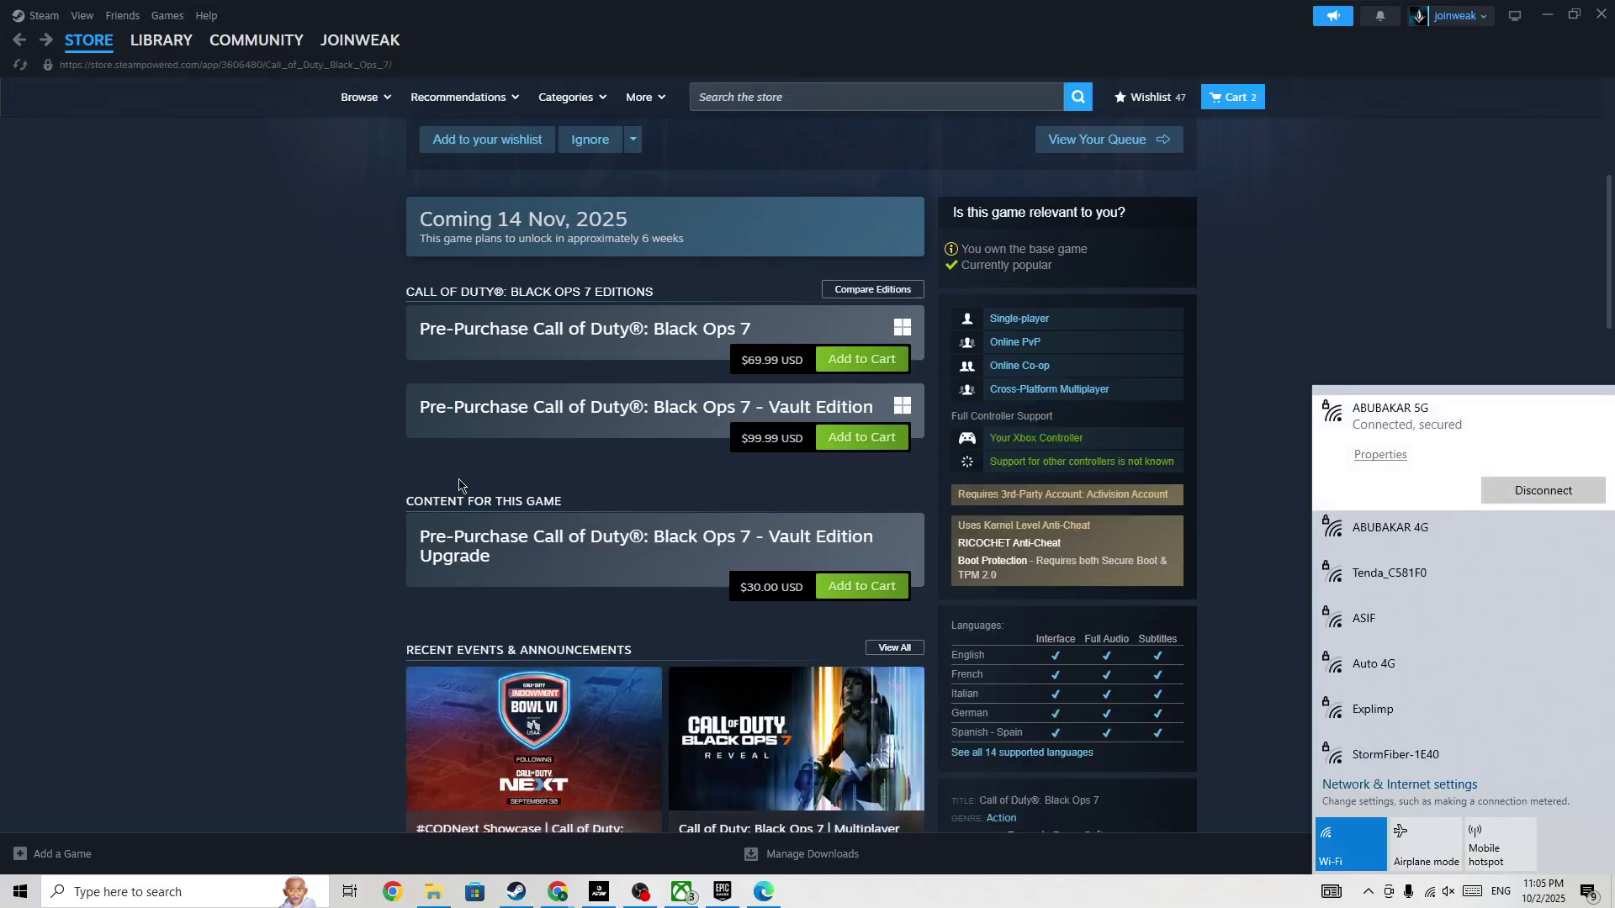
{"action": "scroll", "coordinate": [395, 483], "scroll_direction": "up", "scroll_amount": 5}
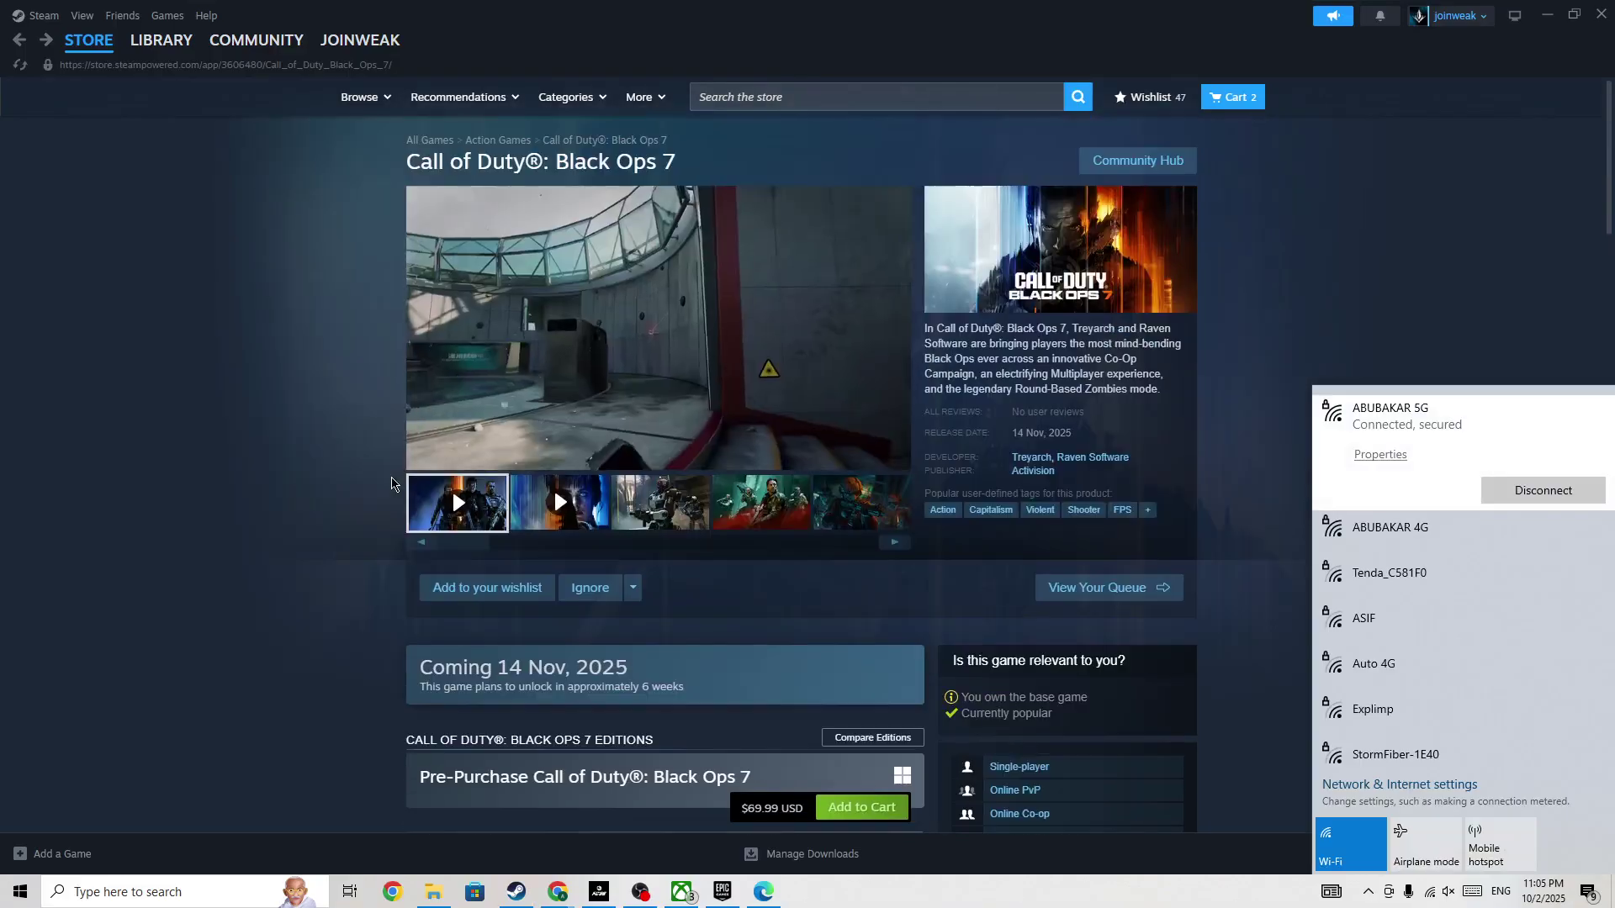
Pause and resume the store-page trailer a few times, leaving it paused.
{"action": "left_click", "coordinate": [626, 318]}
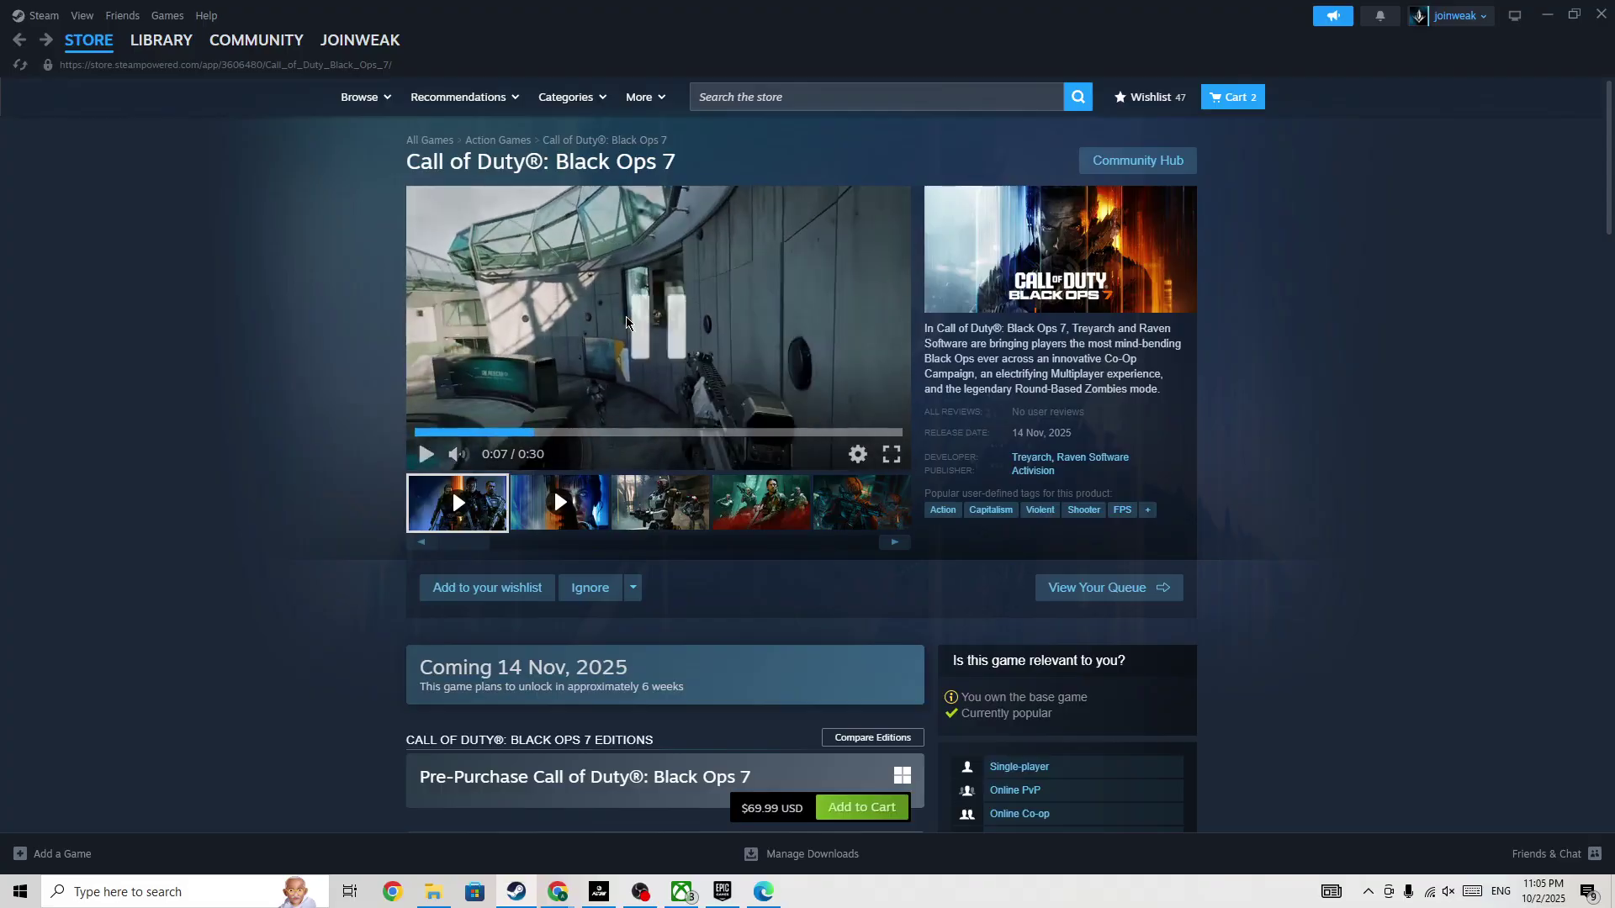
{"action": "left_click", "coordinate": [626, 318]}
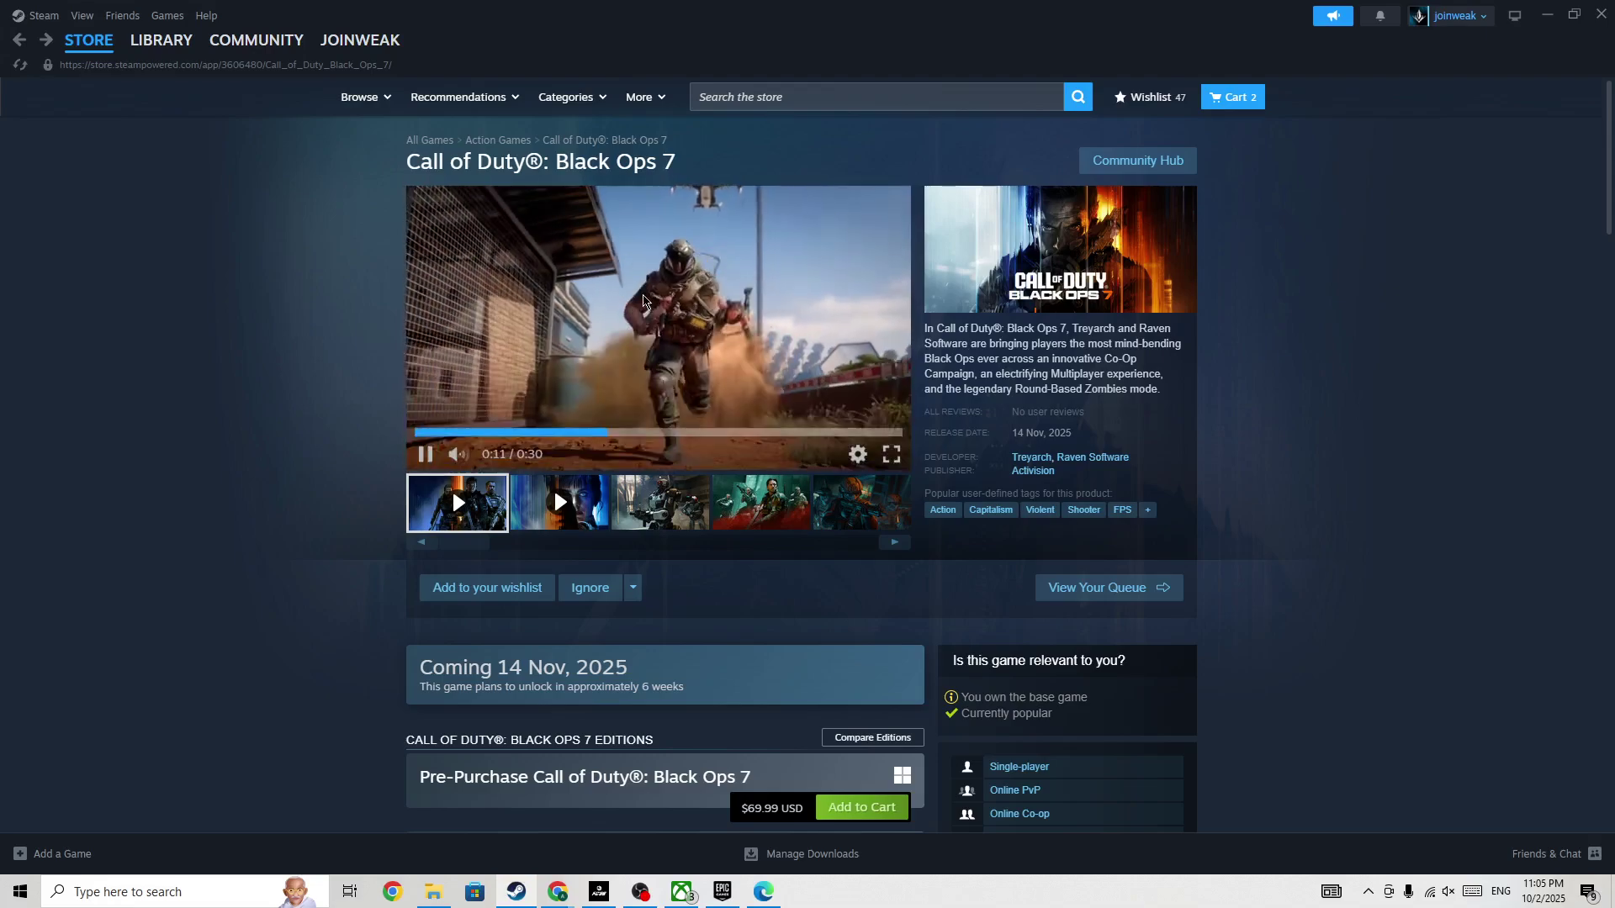
{"action": "left_click", "coordinate": [662, 316]}
{"action": "left_click", "coordinate": [664, 317]}
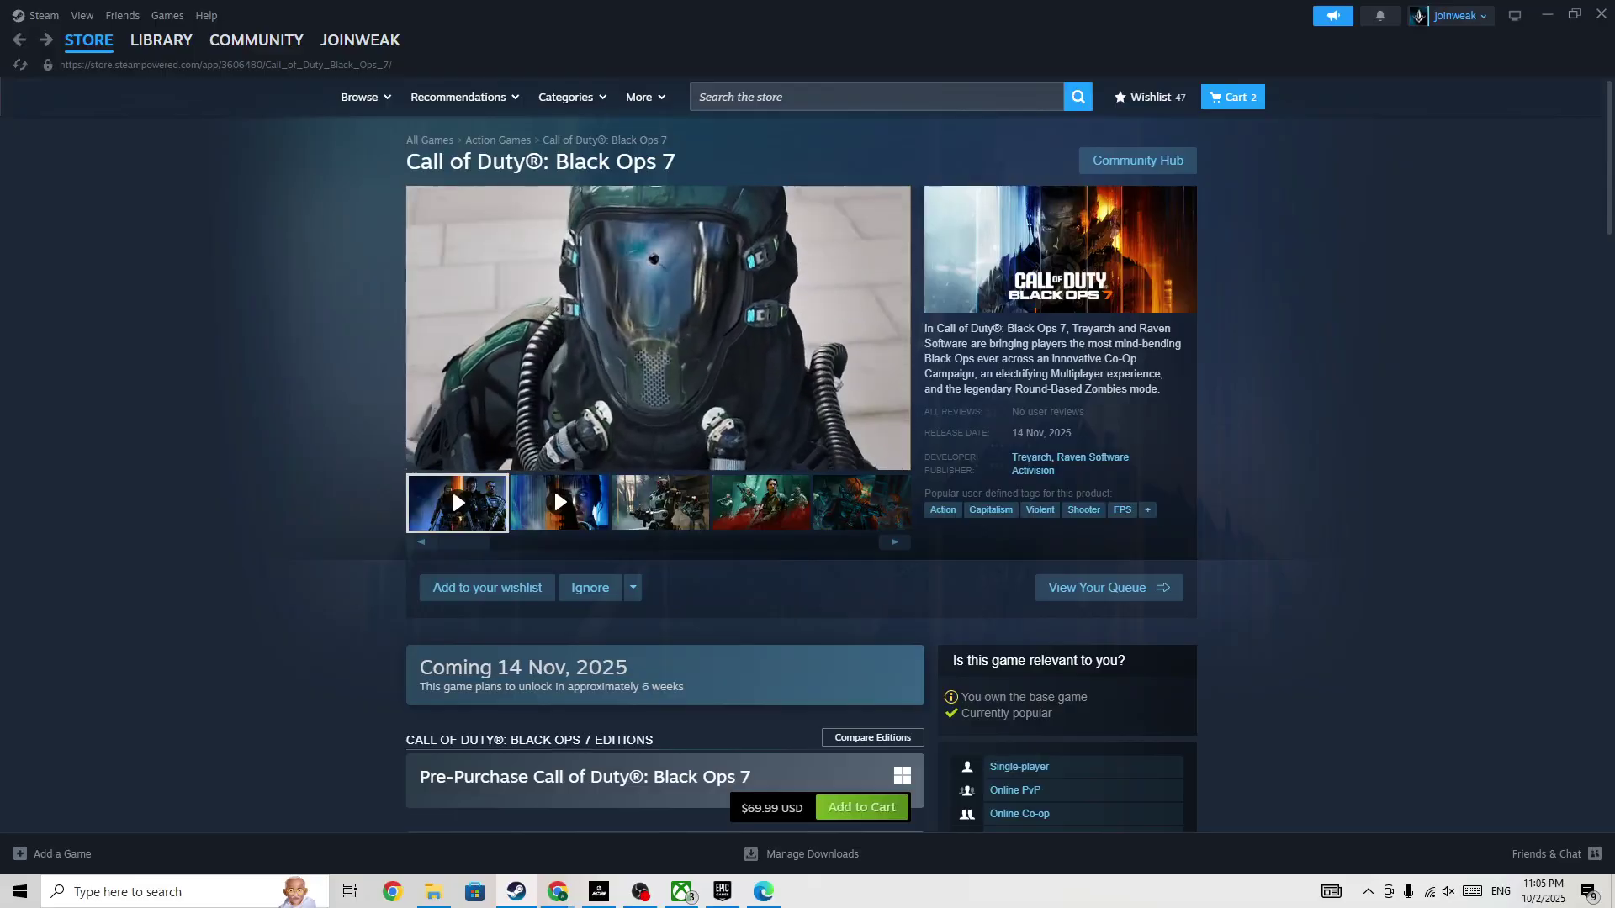
{"action": "left_click", "coordinate": [625, 314]}
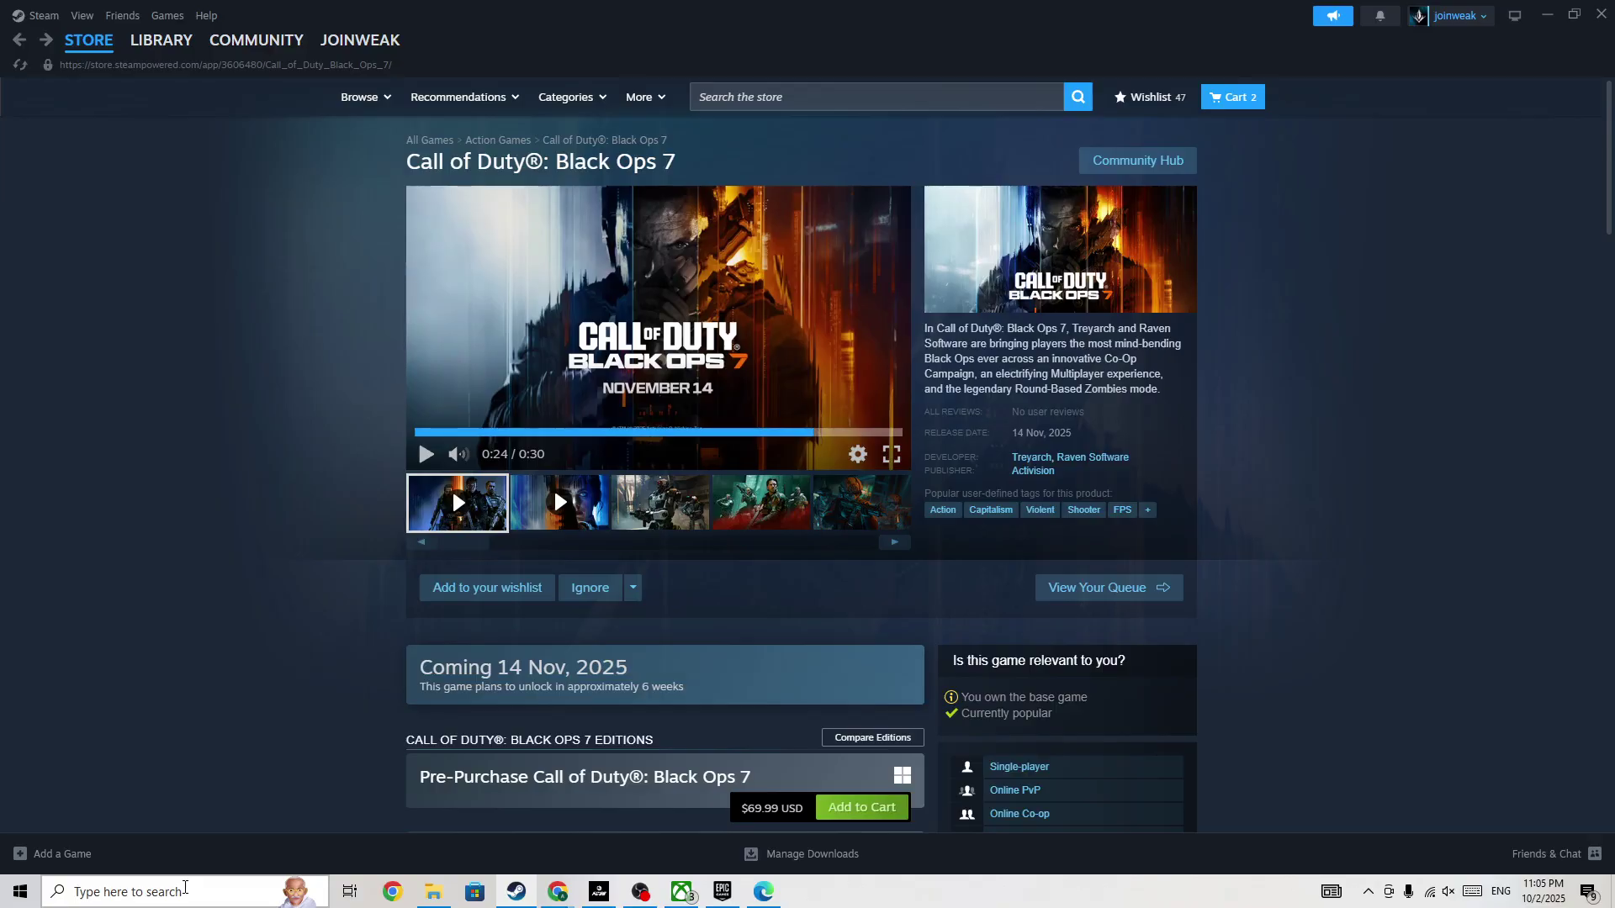
Open Windows Defender Firewall settings in Control Panel via a search for 'con'.
{"action": "left_click", "coordinate": [166, 897]}
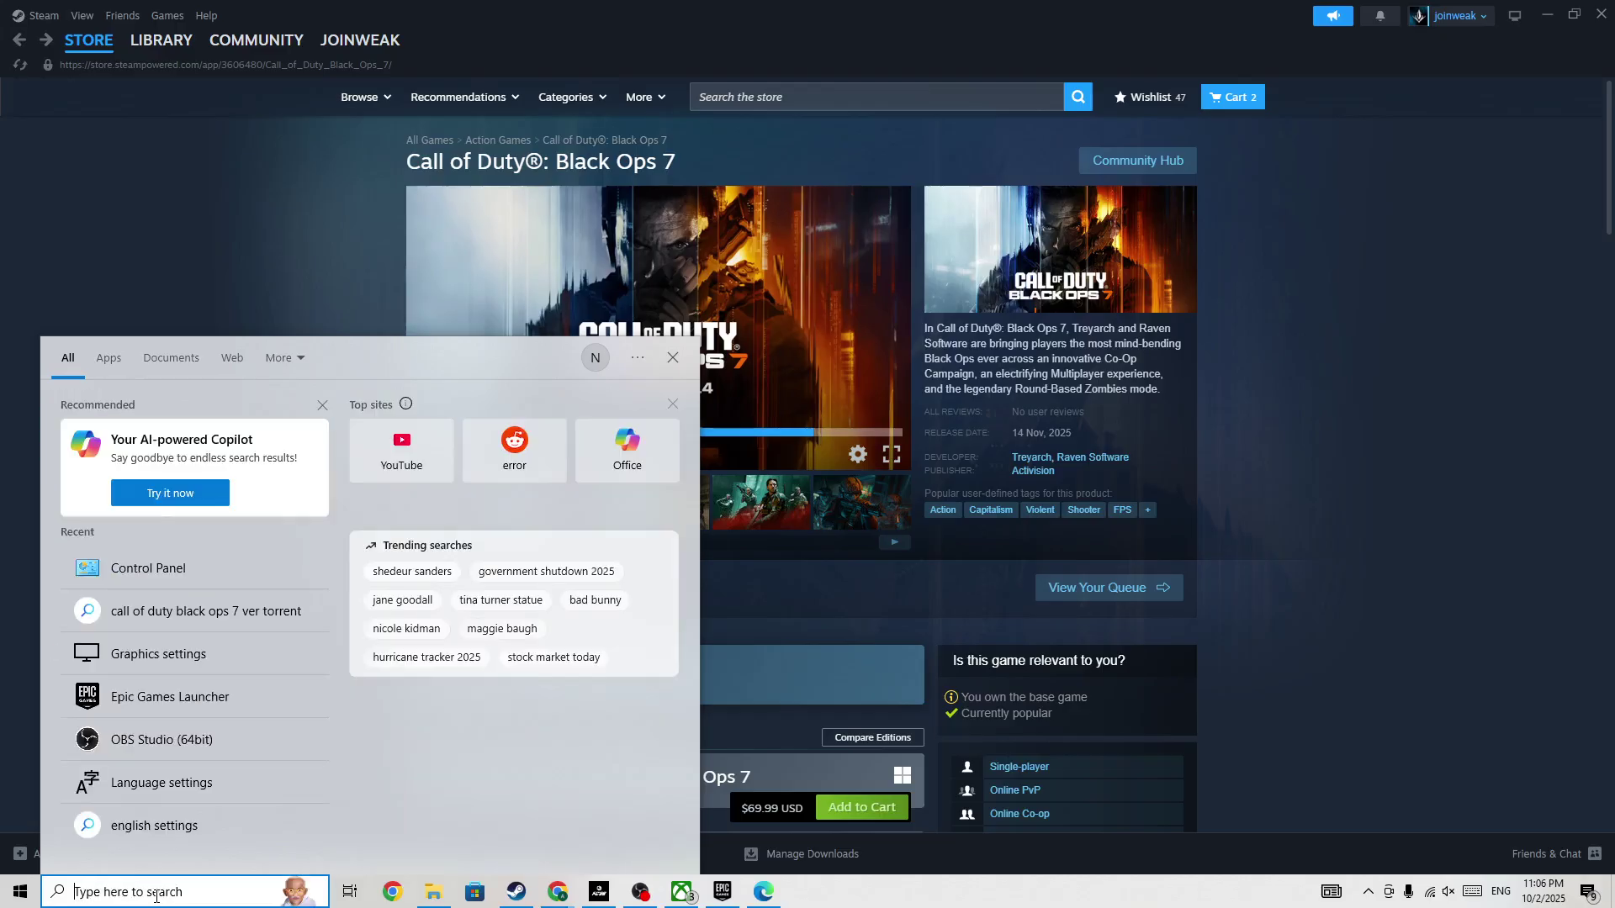
{"action": "type", "text": "con"}
{"action": "key", "text": "Return"}
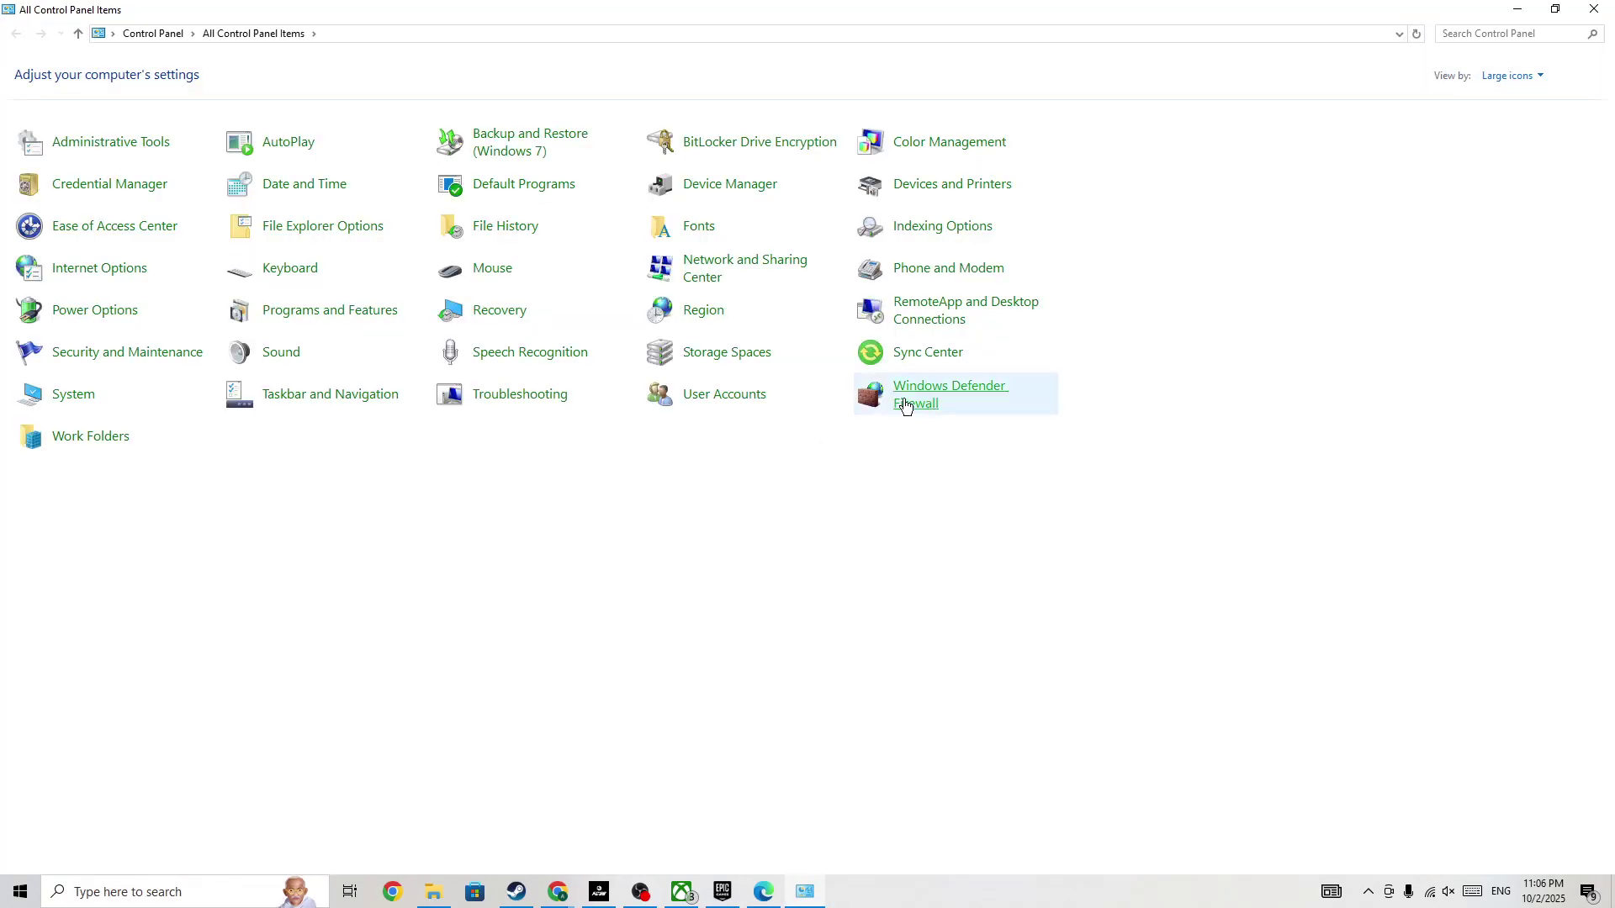
{"action": "left_click", "coordinate": [906, 405]}
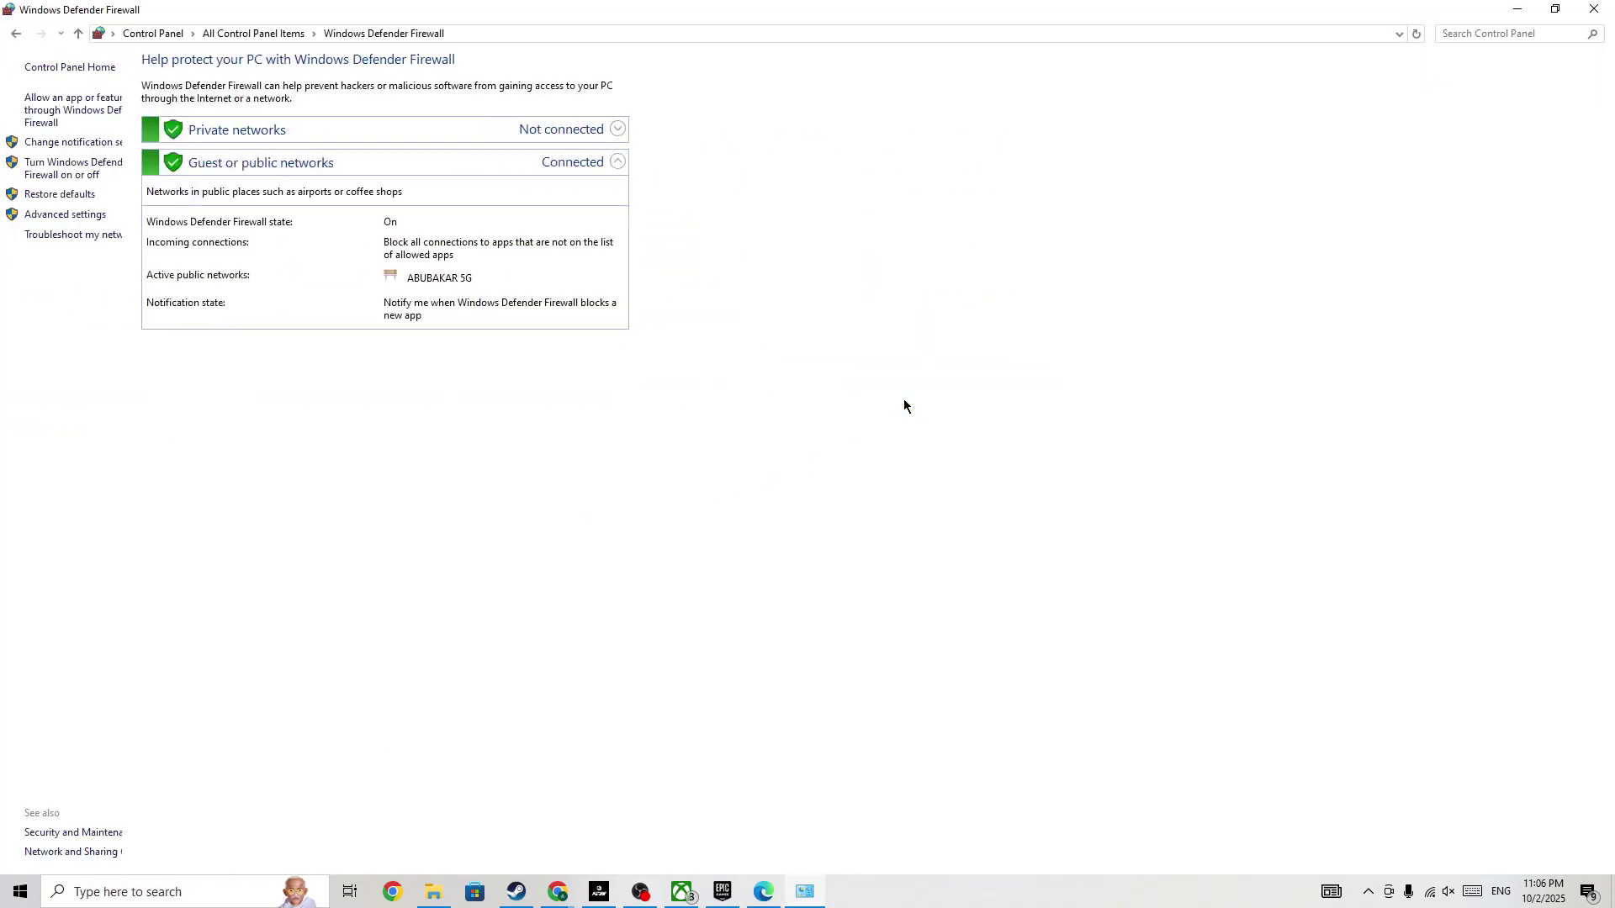
Select Turn off for both private and public network firewall settings.
{"action": "left_click", "coordinate": [65, 177]}
{"action": "left_click", "coordinate": [615, 188]}
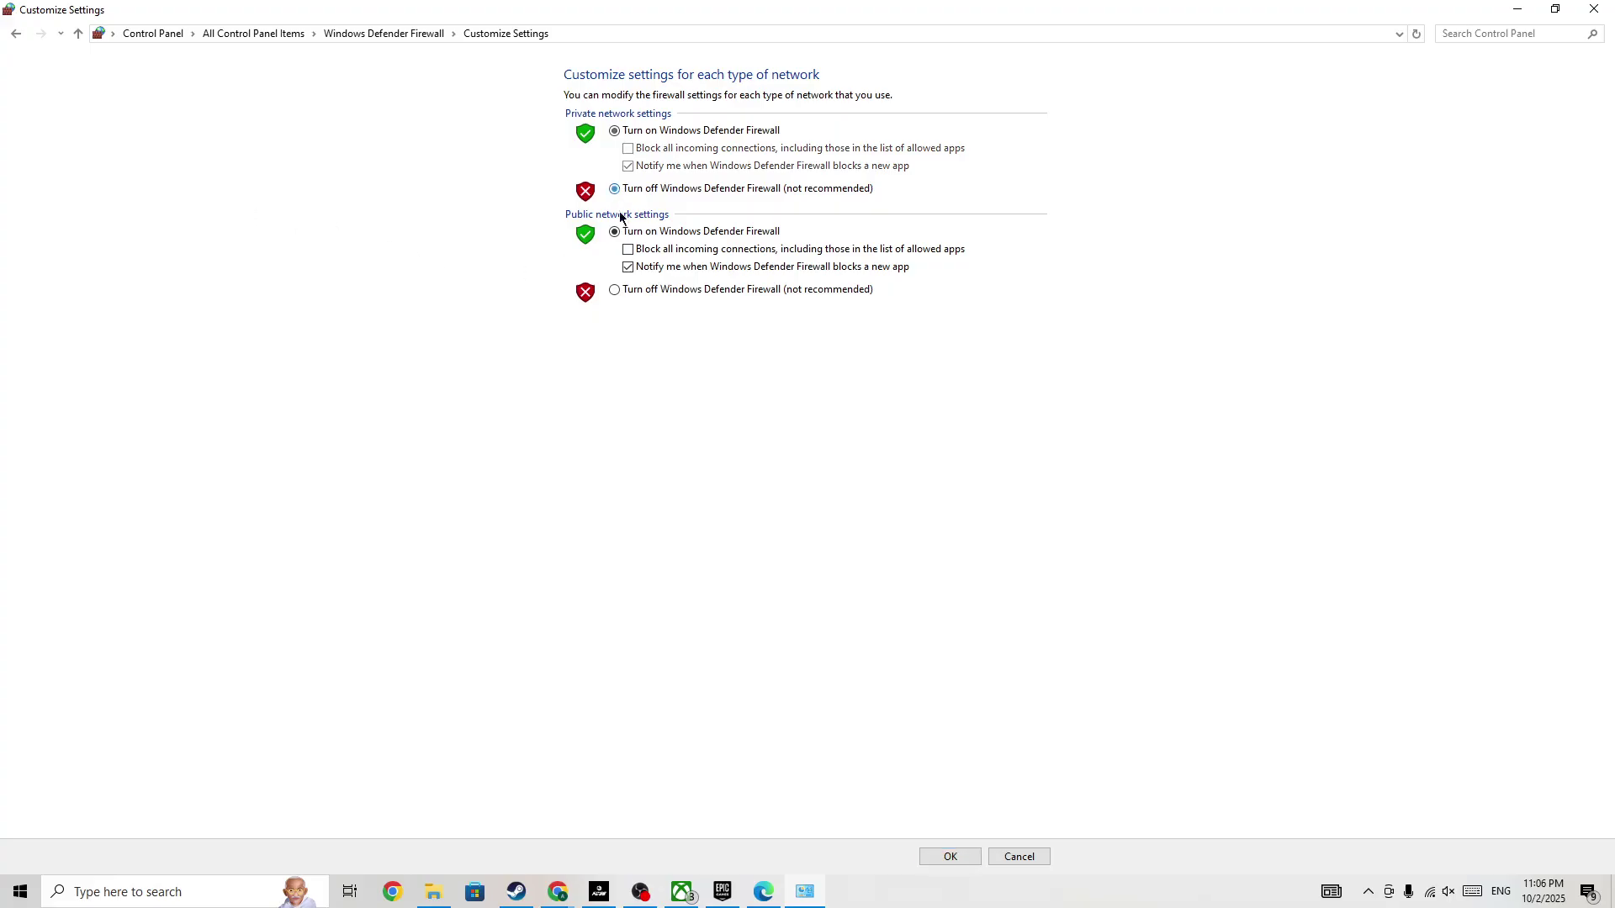
{"action": "left_click", "coordinate": [615, 290]}
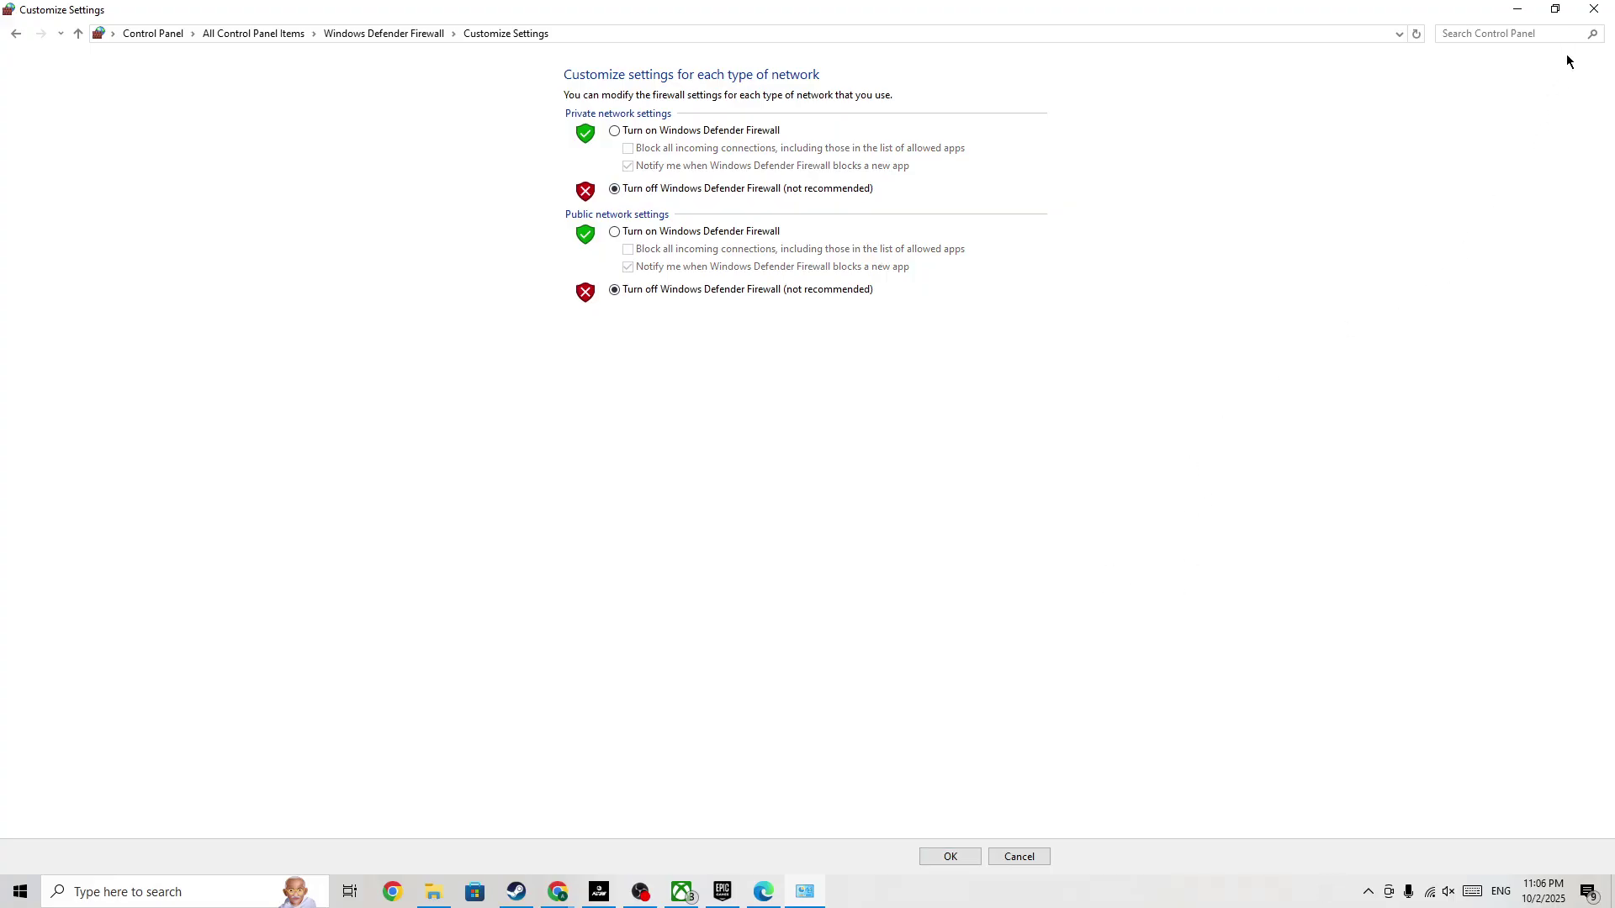
Close the firewall window and launch Command Prompt as administrator.
{"action": "left_click", "coordinate": [1594, 9]}
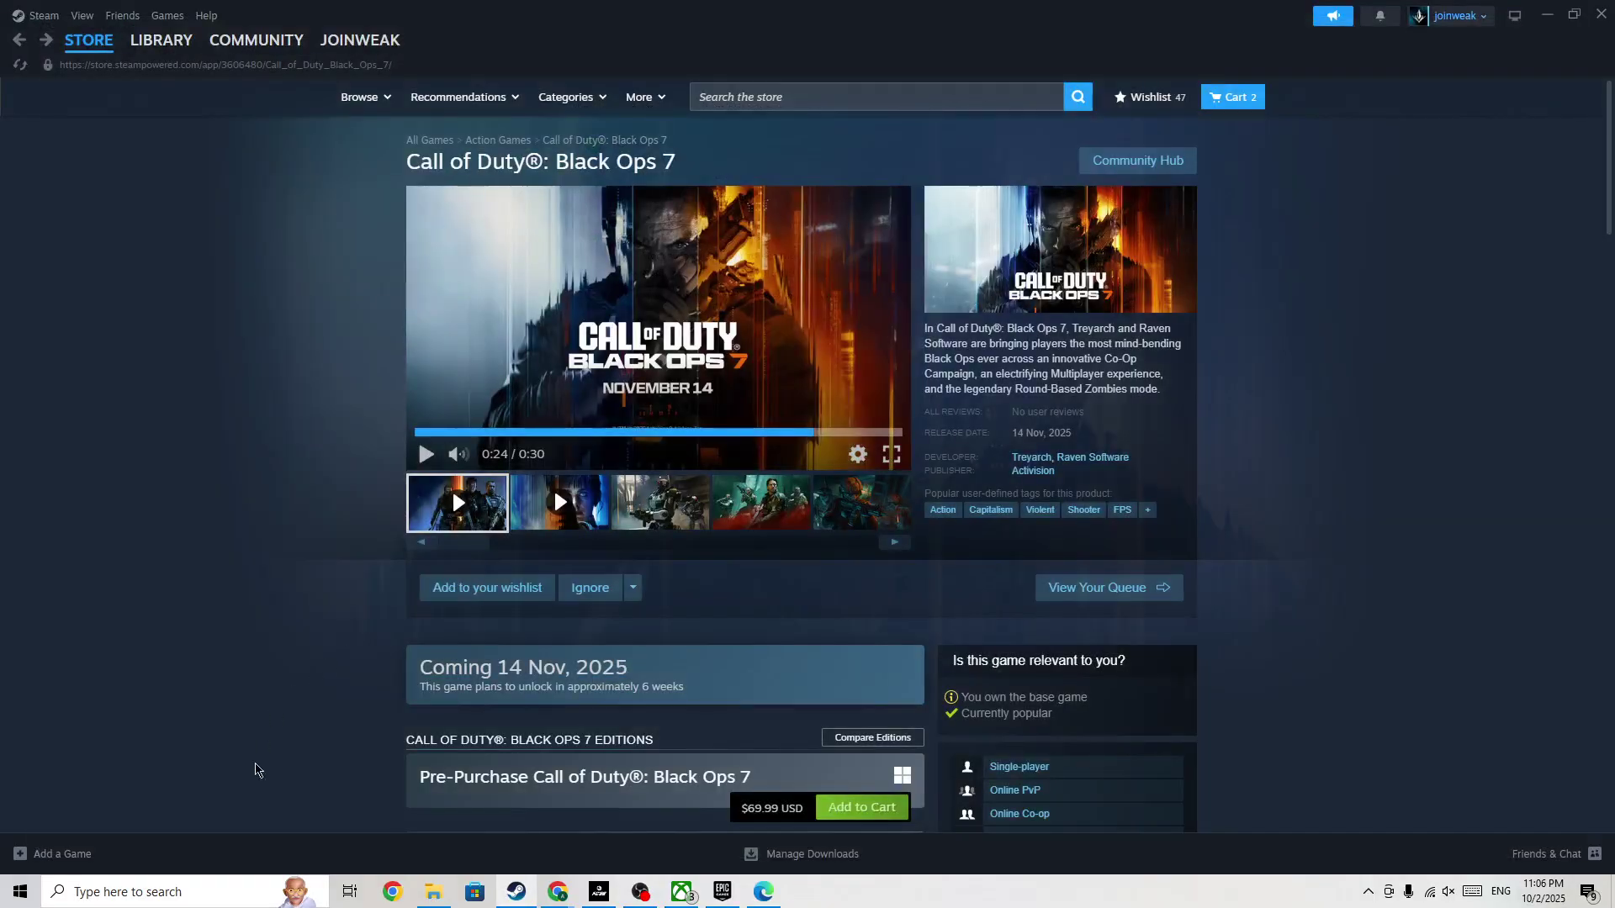
{"action": "left_click", "coordinate": [235, 895]}
{"action": "type", "text": "te"}
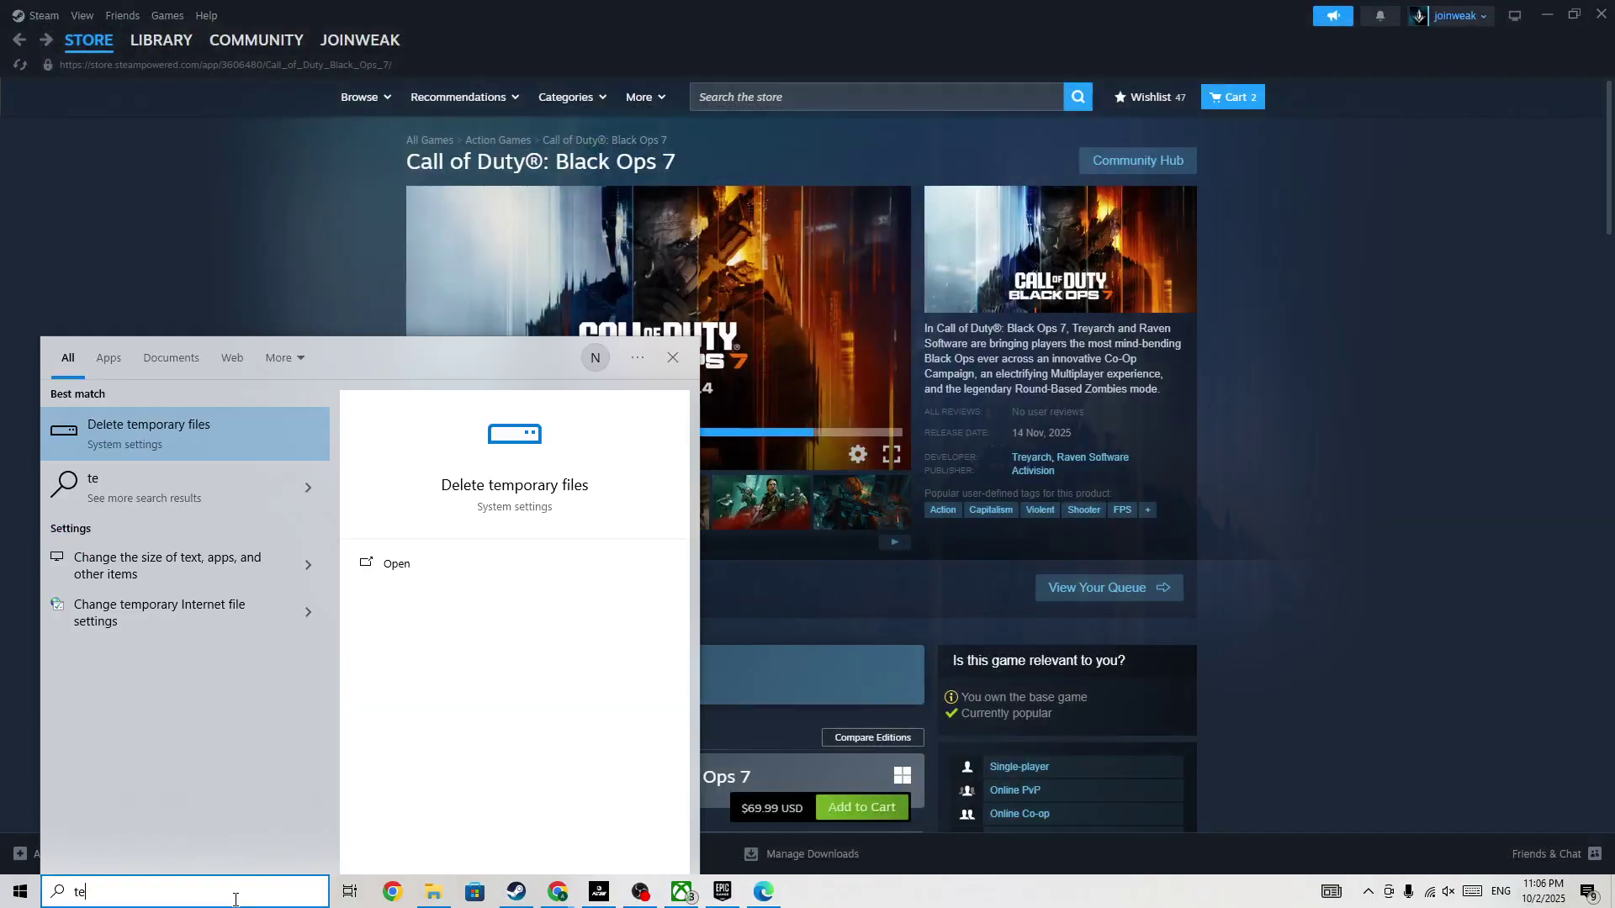
{"action": "key", "text": "BackSpace"}
{"action": "key", "text": "BackSpace"}
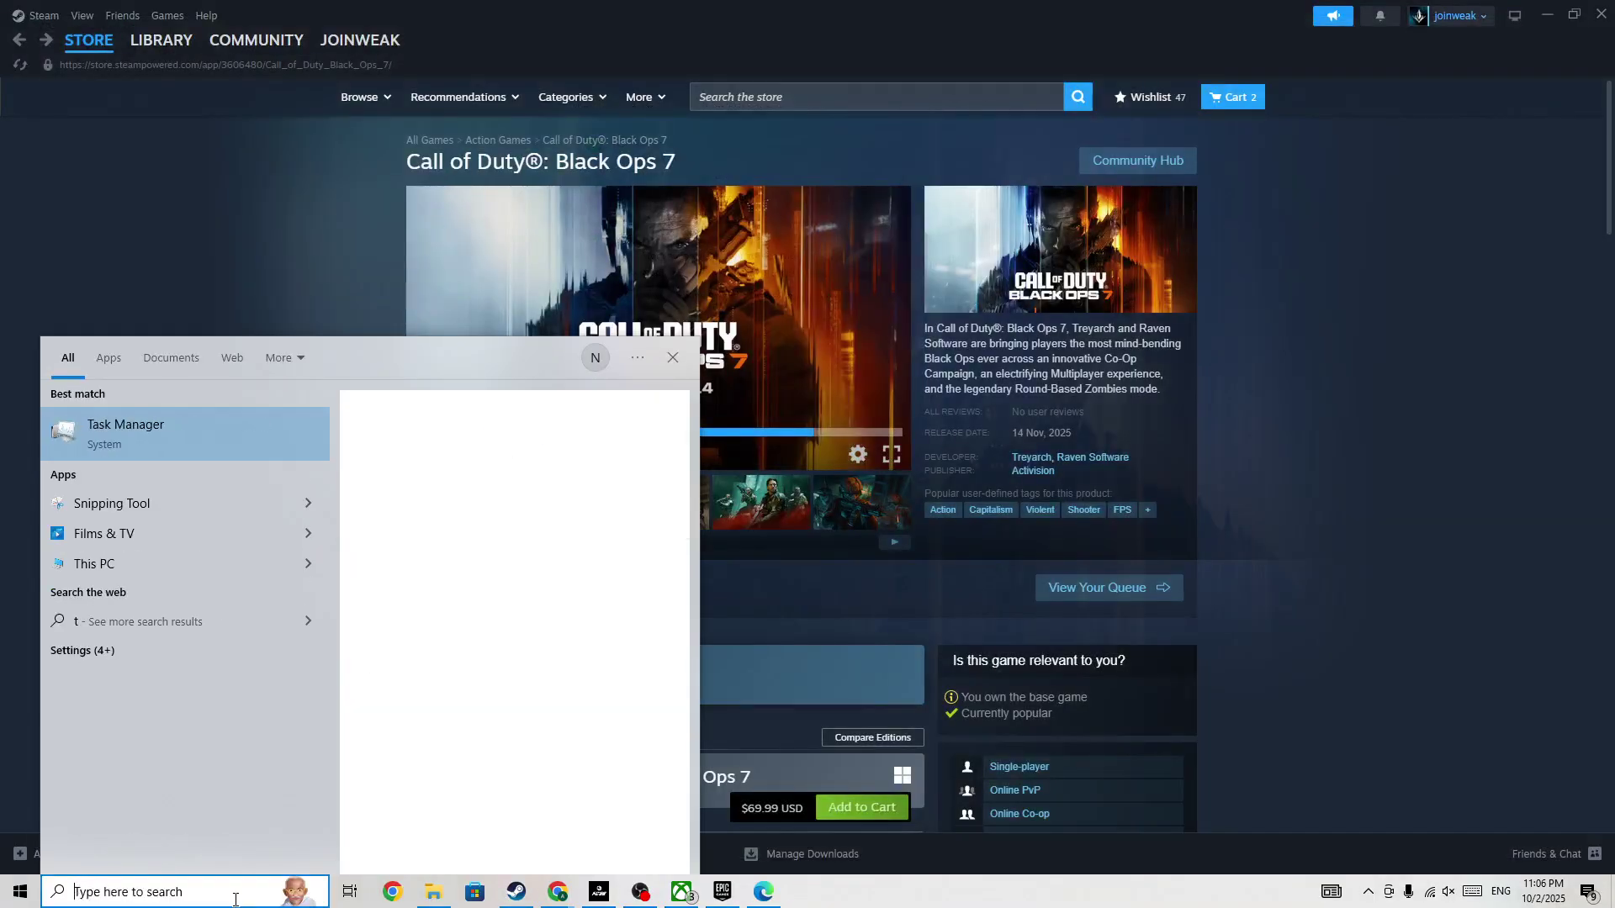
{"action": "type", "text": "com"}
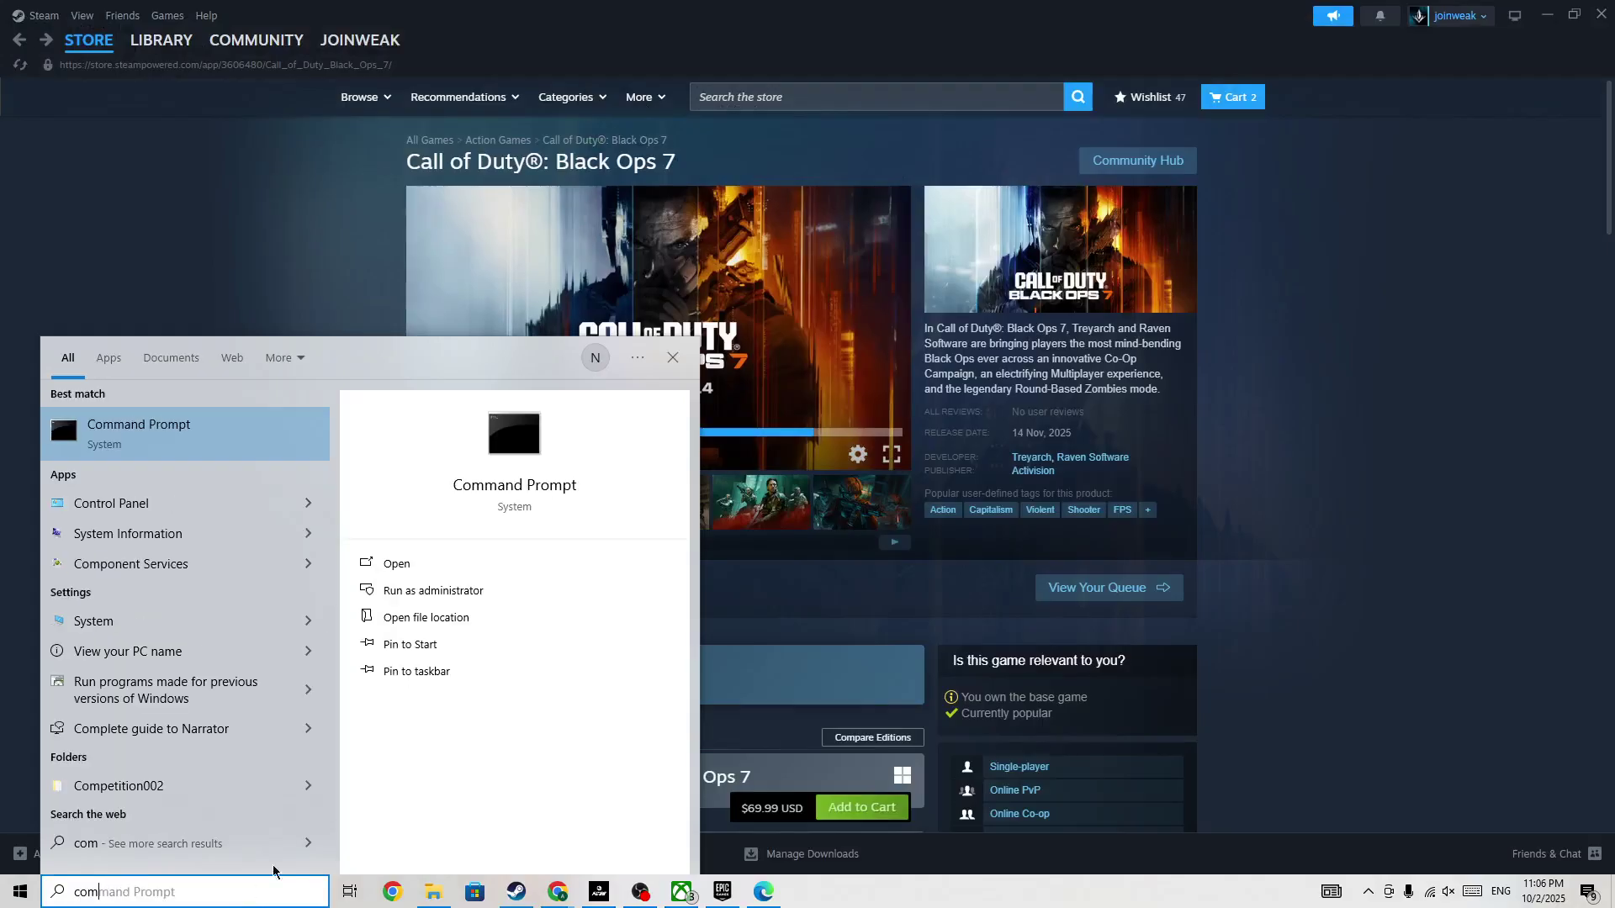
{"action": "key", "text": "Escape"}
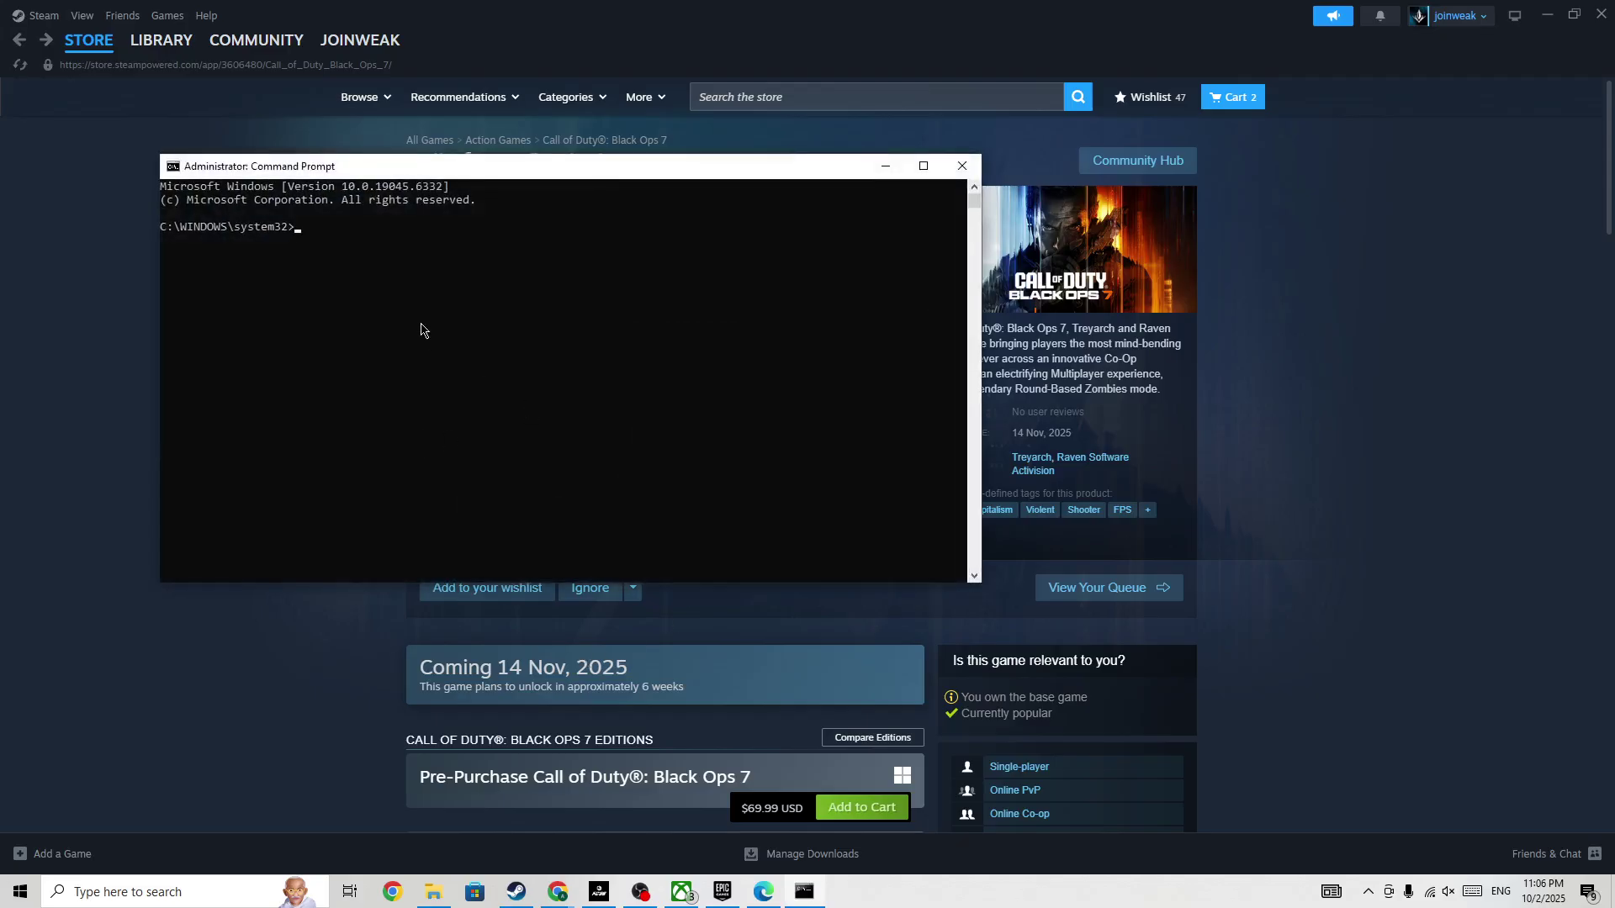
Run 'ipconfig flshdns', which prints only usage help, then recall and edit the command.
{"action": "type", "text": "ipconfi"}
{"action": "type", "text": "g "}
{"action": "type", "text": "fl"}
{"action": "type", "text": "shdn"}
{"action": "type", "text": "s"}
{"action": "key", "text": "Return"}
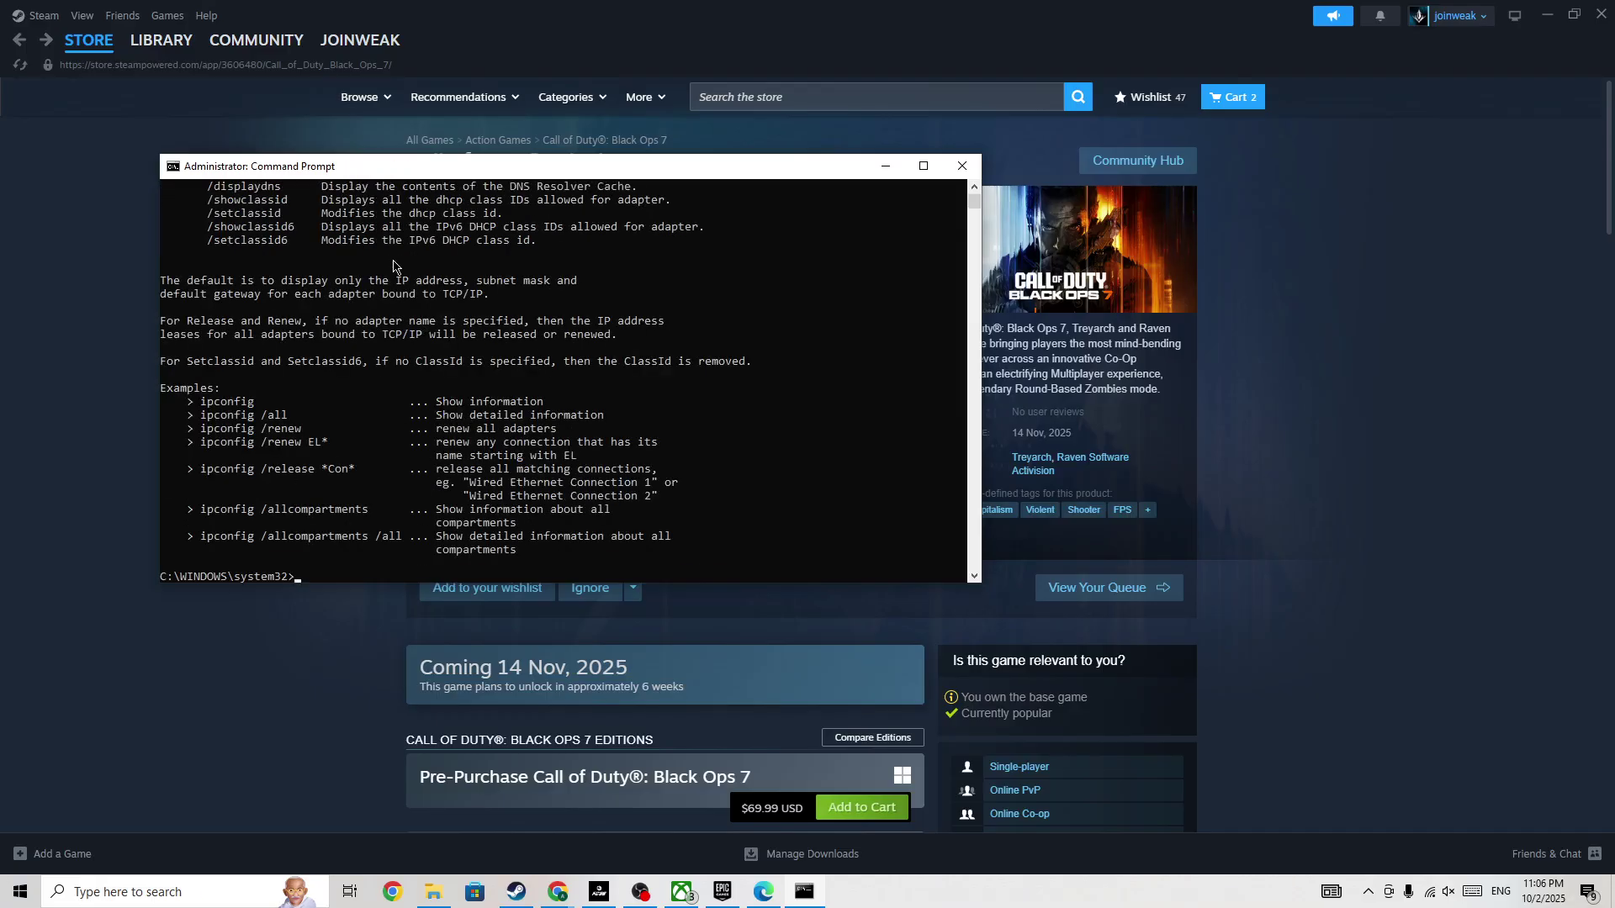
{"action": "key", "text": "Up"}
{"action": "key", "text": "Delete"}
{"action": "key", "text": "Delete"}
{"action": "key", "text": "Delete"}
{"action": "key", "text": "BackSpace"}
{"action": "key", "text": "BackSpace"}
{"action": "key", "text": "BackSpace"}
{"action": "key", "text": "Up"}
{"action": "left_click_drag", "start_coordinate": [370, 579], "coordinate": [444, 580]}
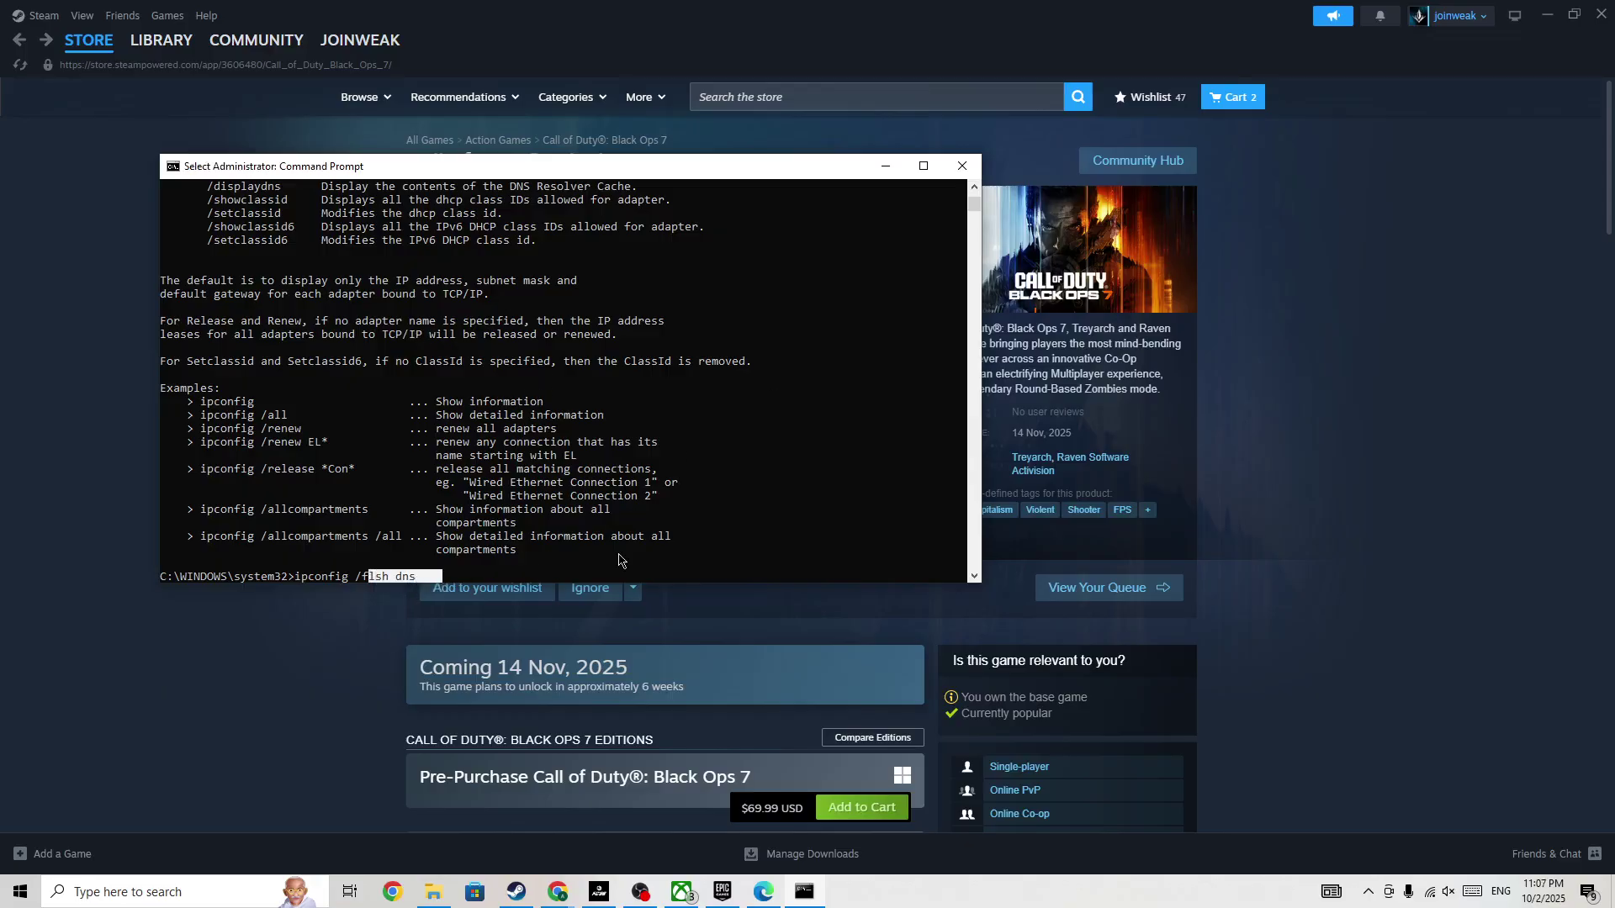
Close the administrator Command Prompt window with its X button.
{"action": "left_click", "coordinate": [959, 175]}
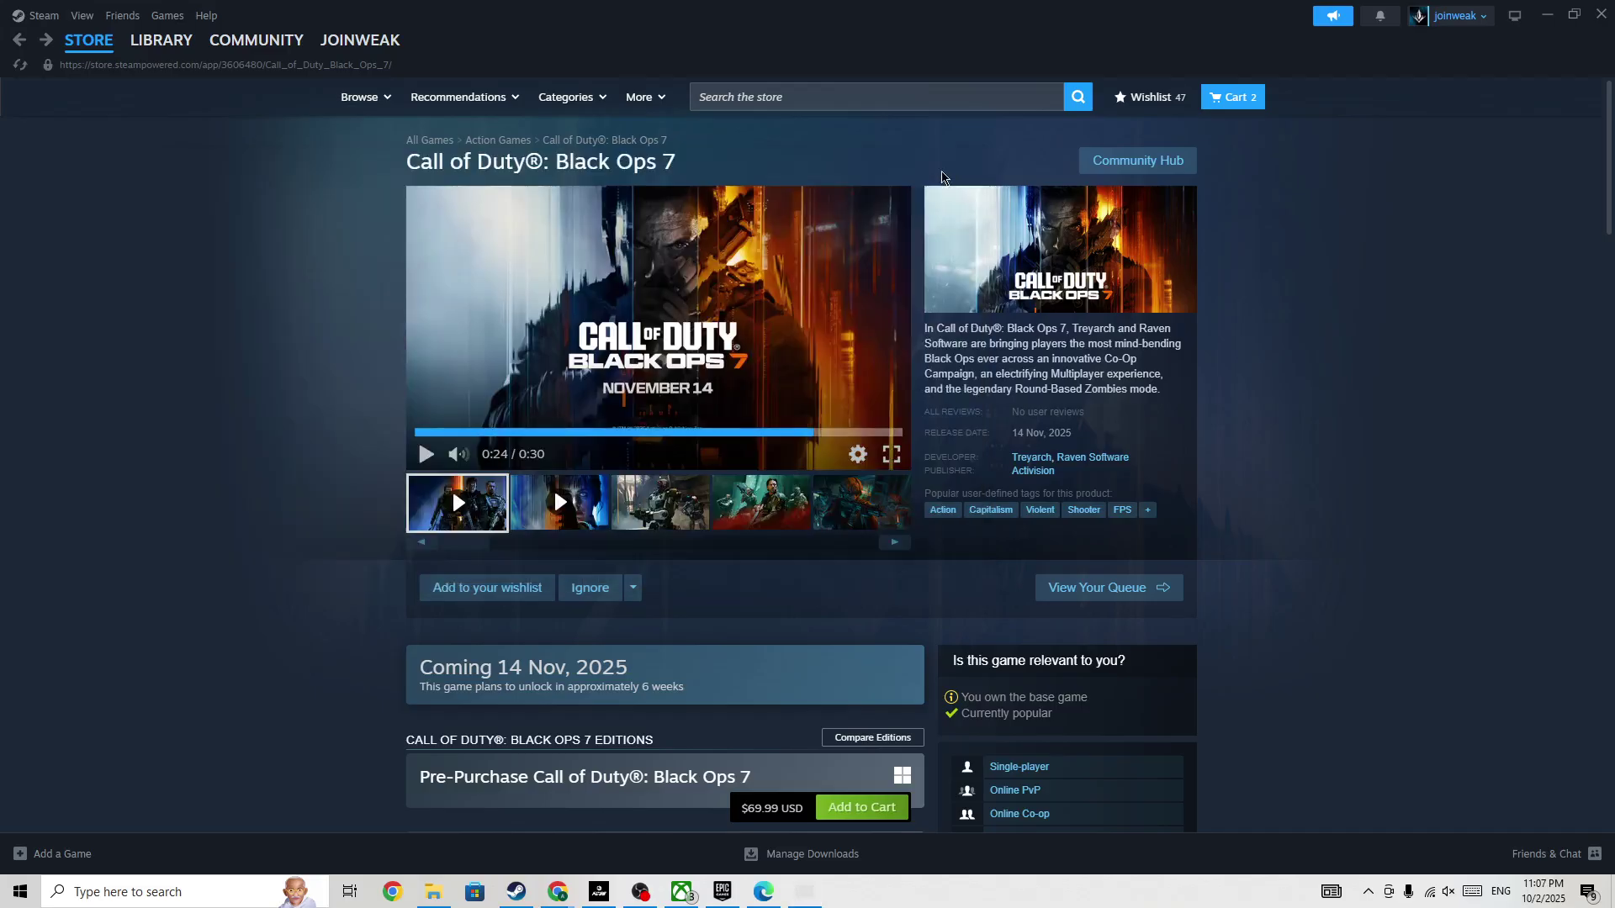